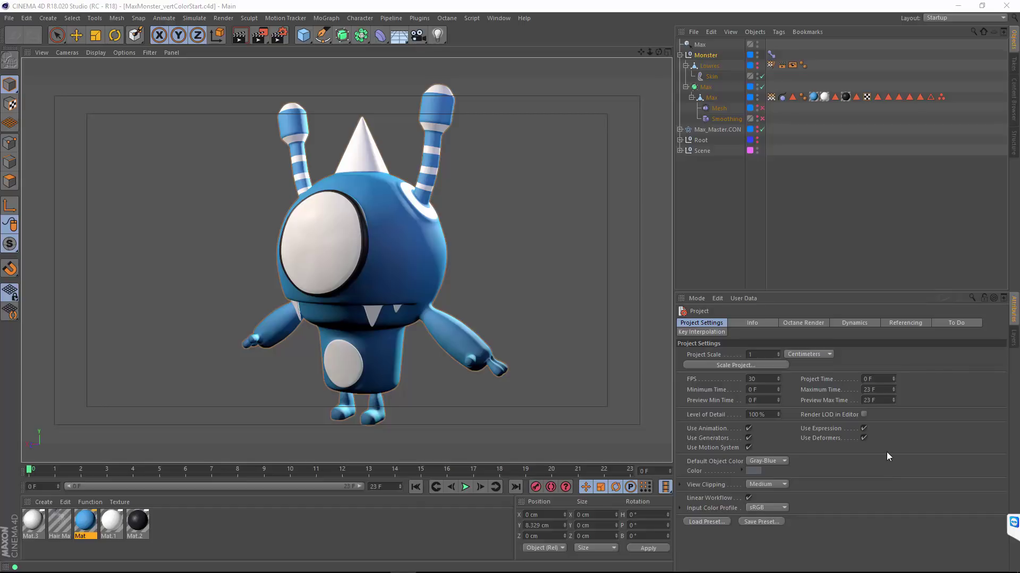
Delete the white Mat.1 and black Mat.2 texture tags from Max.
{"action": "left_click", "coordinate": [711, 97]}
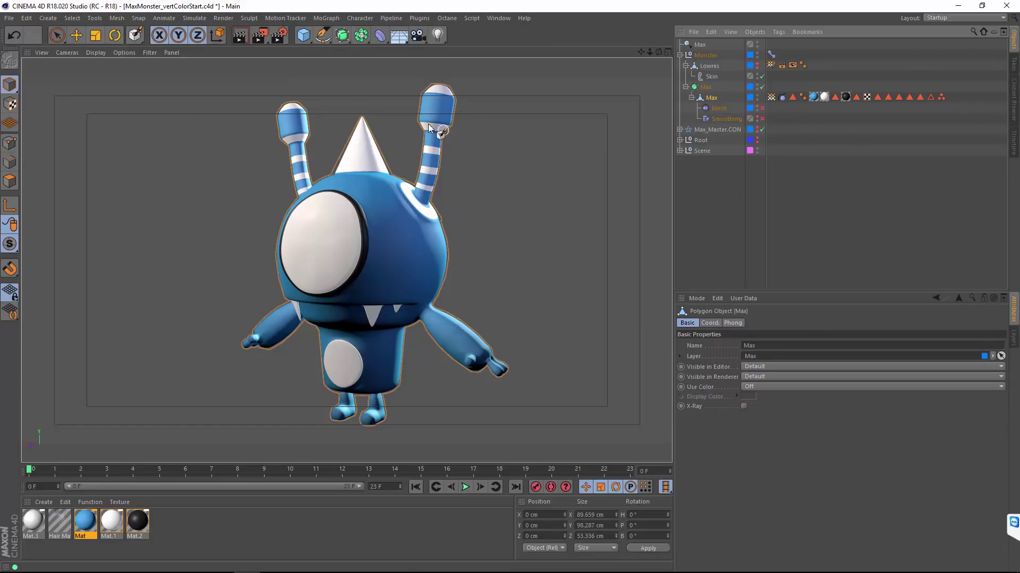
{"action": "left_click", "coordinate": [825, 96]}
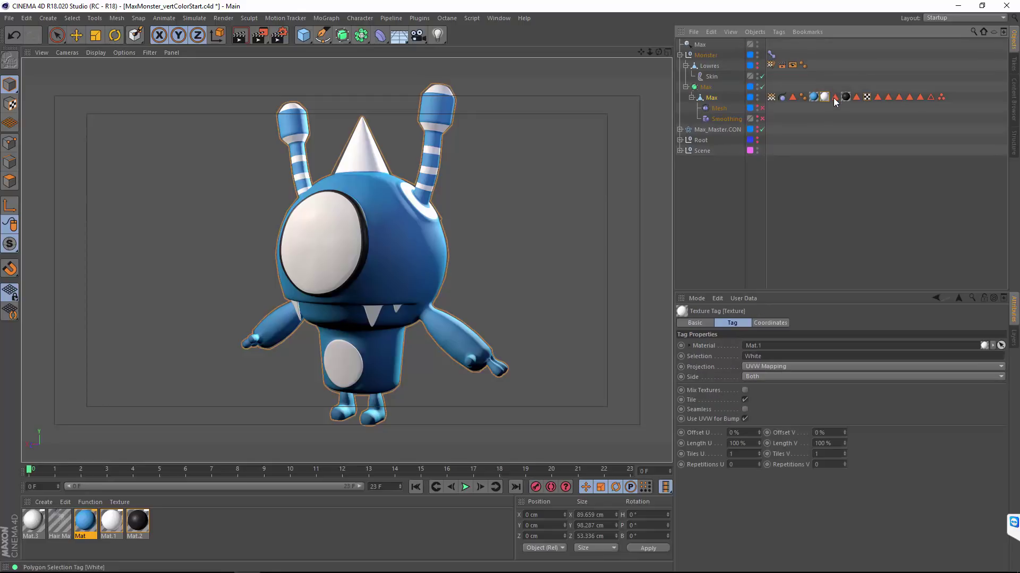
{"action": "key", "text": "Delete"}
{"action": "left_click", "coordinate": [834, 98]}
{"action": "key", "text": "Delete"}
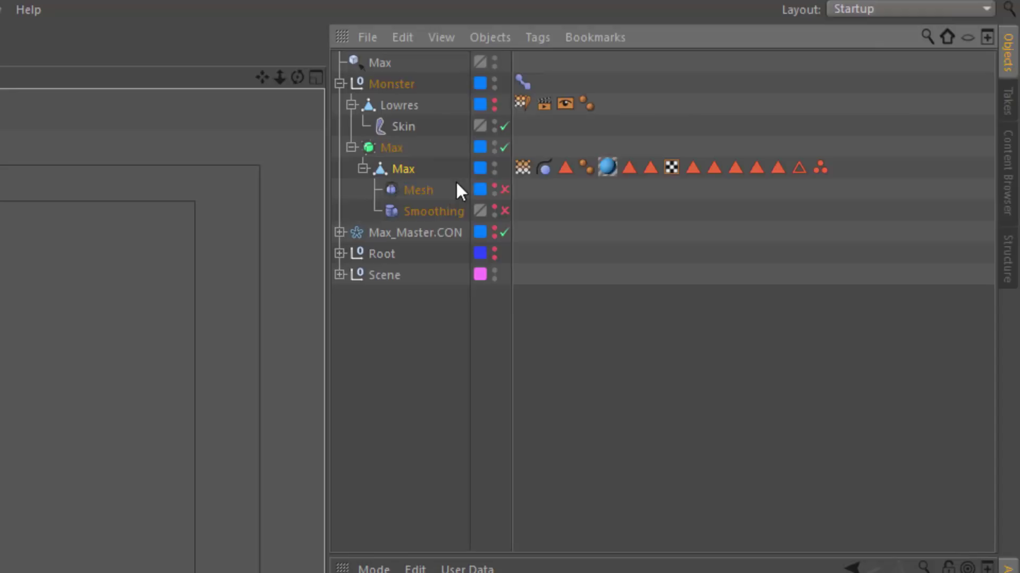
Bake Max's ambient occlusion into the Max.Dirt Map vertex map with Bake Texture.
{"action": "left_click", "coordinate": [496, 37]}
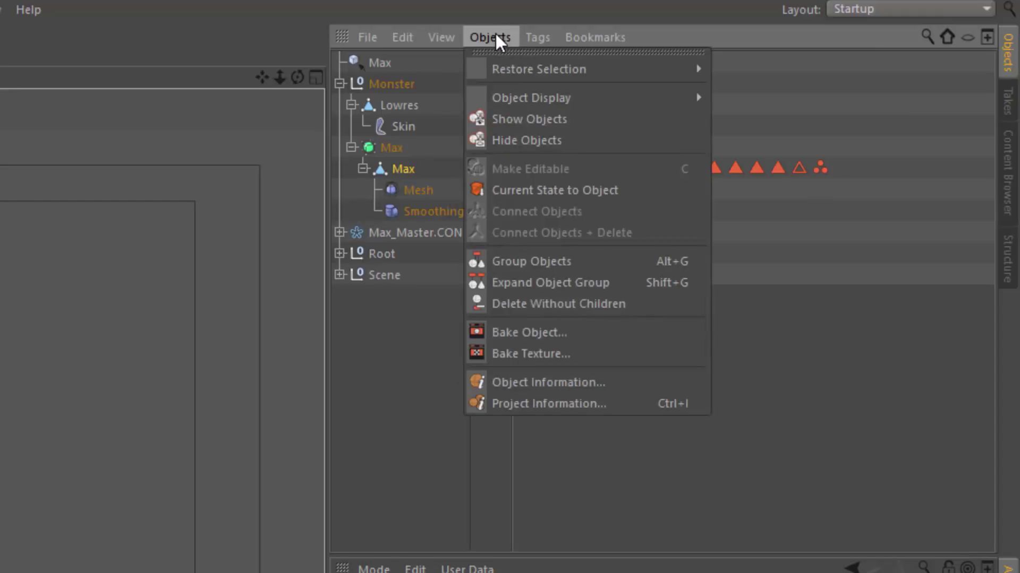
{"action": "left_click", "coordinate": [512, 348]}
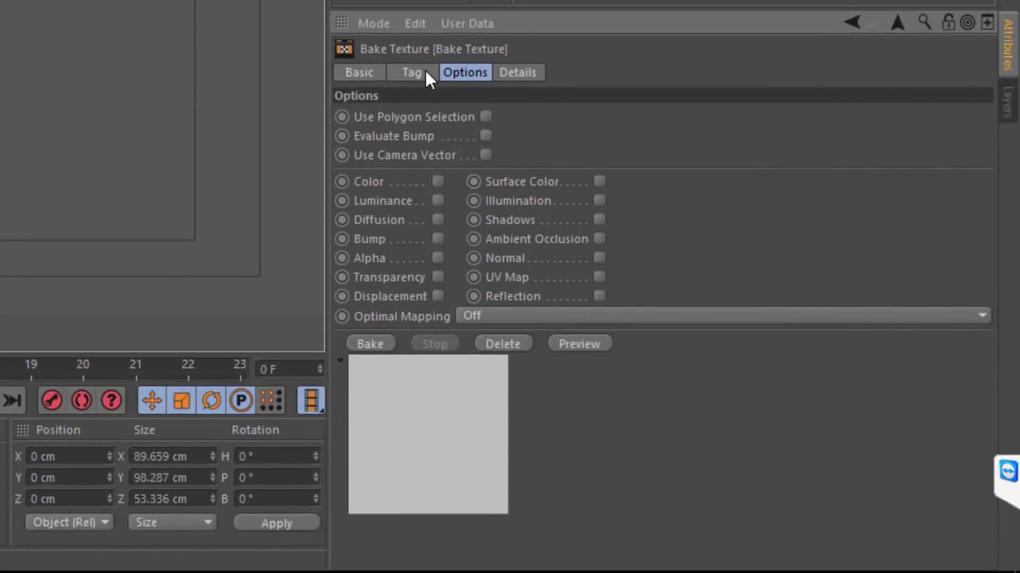
{"action": "left_click", "coordinate": [599, 239]}
{"action": "left_click", "coordinate": [488, 356]}
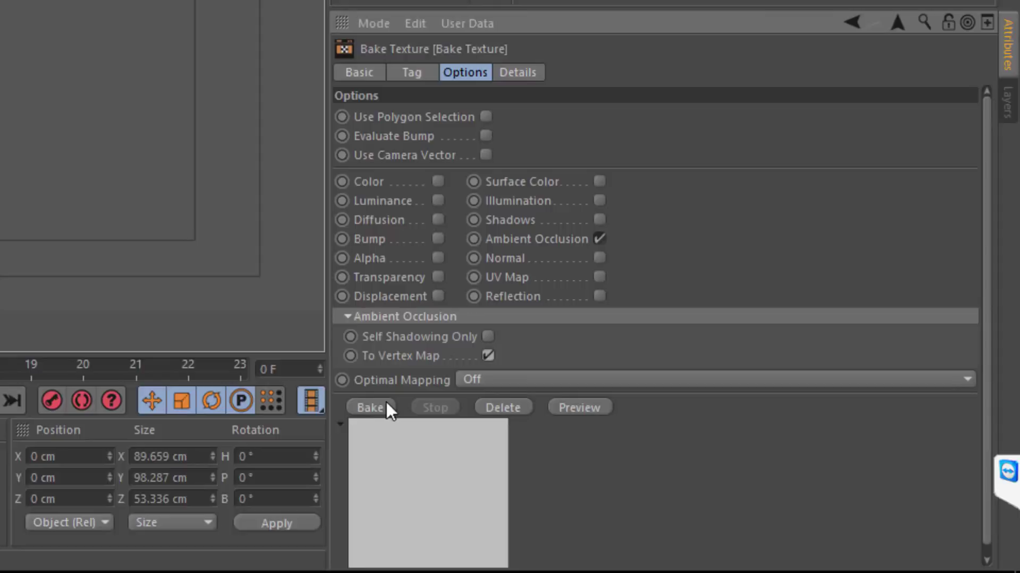
{"action": "left_click", "coordinate": [371, 407]}
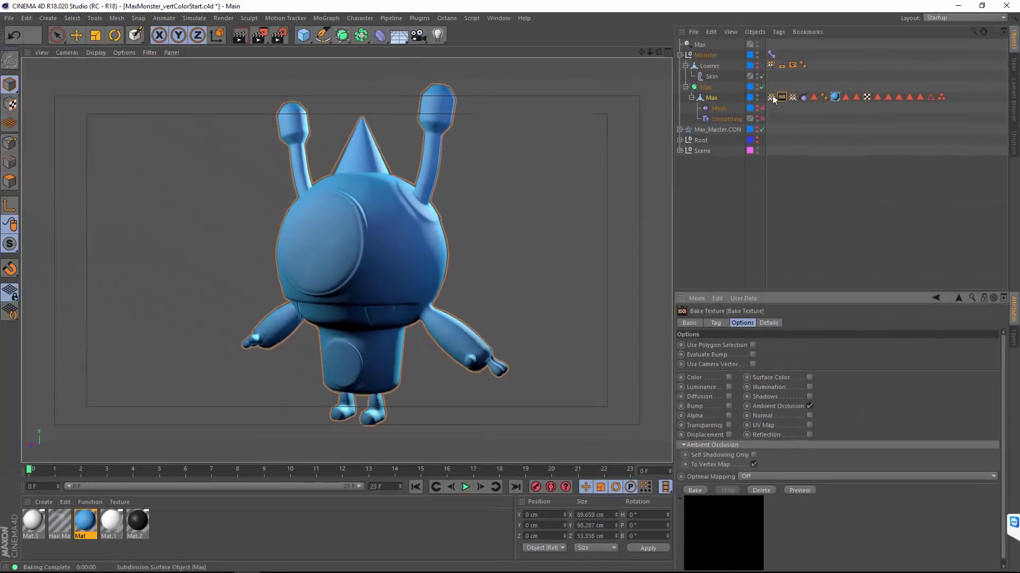
{"action": "left_click", "coordinate": [770, 98]}
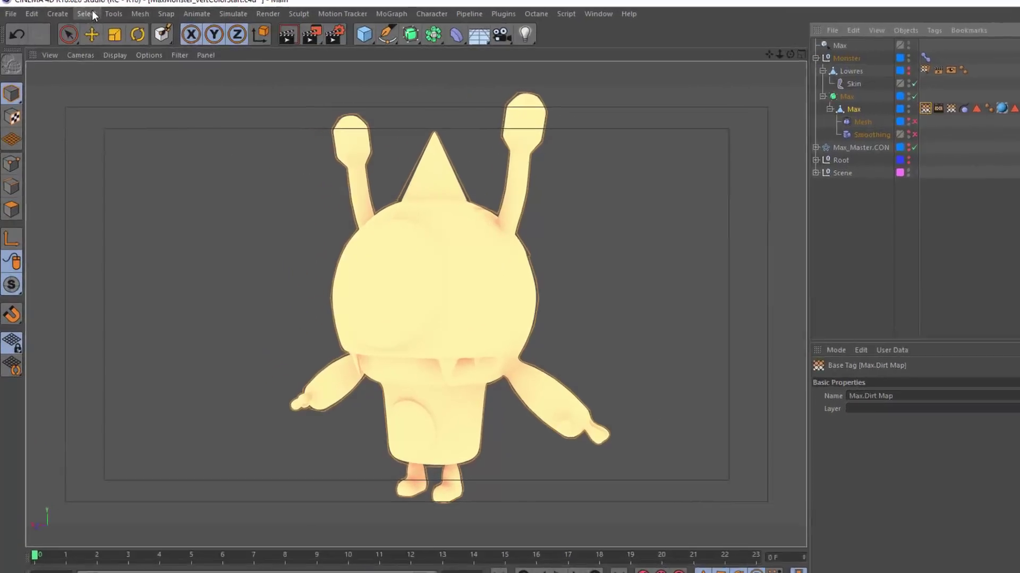
Open Convert Vertex Map over the viewport and set Convert to Fill Vertex Color.
{"action": "left_click", "coordinate": [73, 19]}
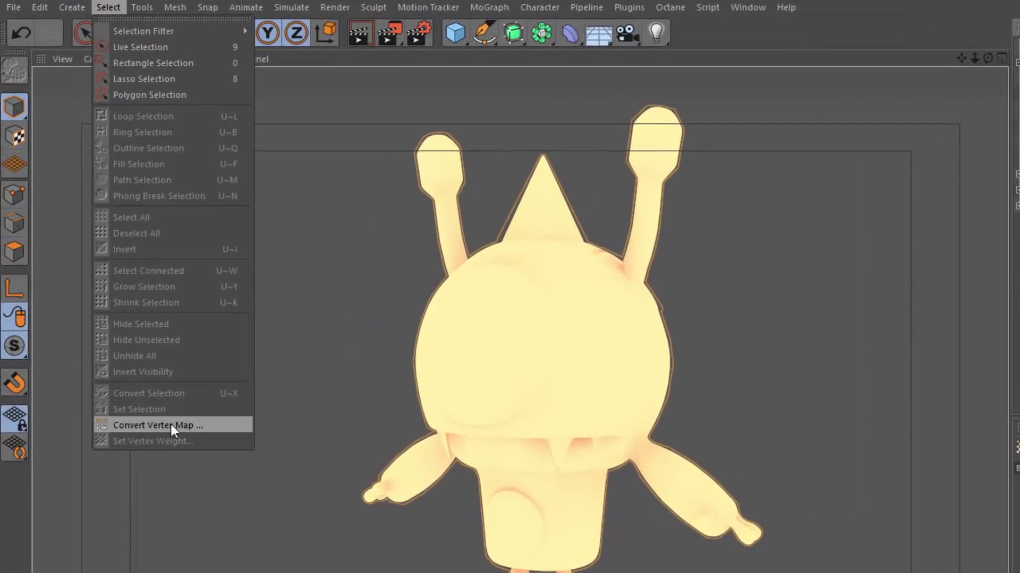
{"action": "left_click", "coordinate": [173, 423]}
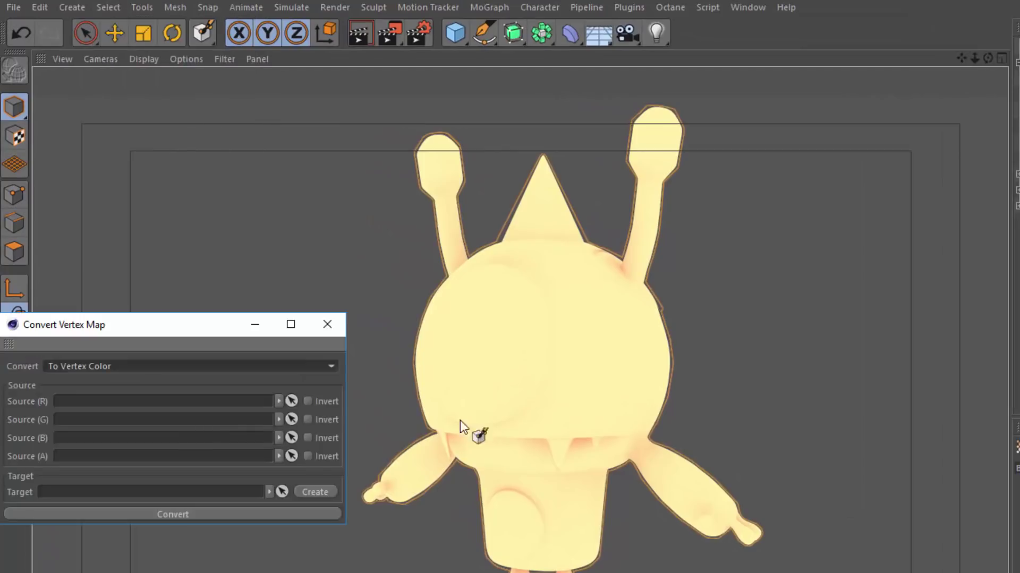
{"action": "left_click_drag", "start_coordinate": [234, 333], "coordinate": [590, 162]}
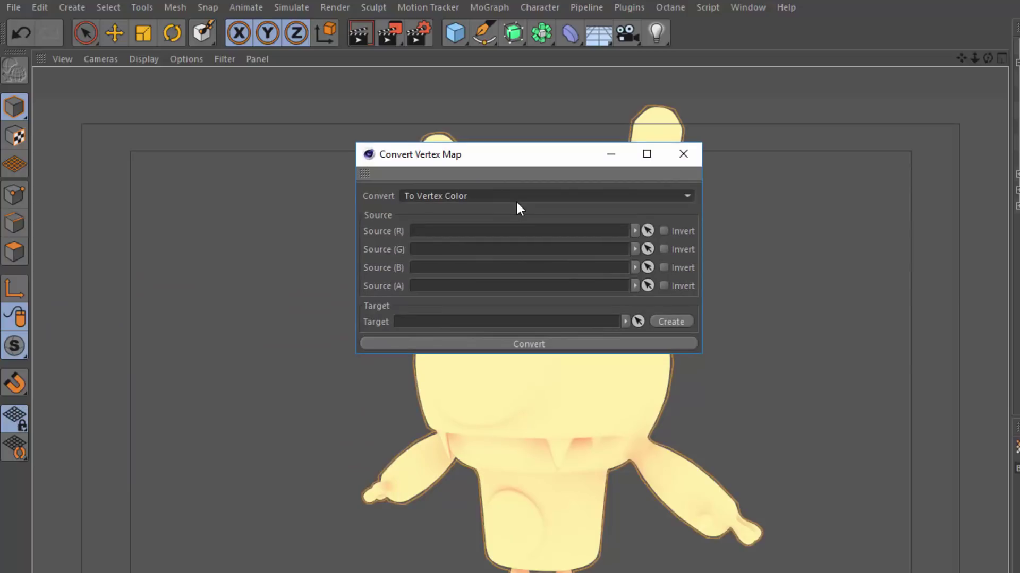
{"action": "left_click", "coordinate": [523, 196]}
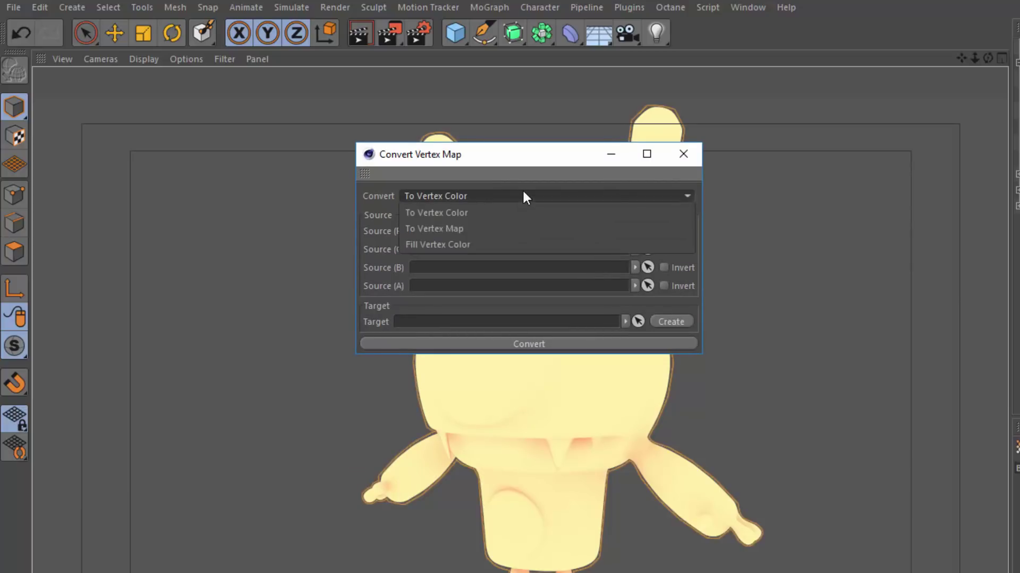
{"action": "left_click", "coordinate": [520, 229]}
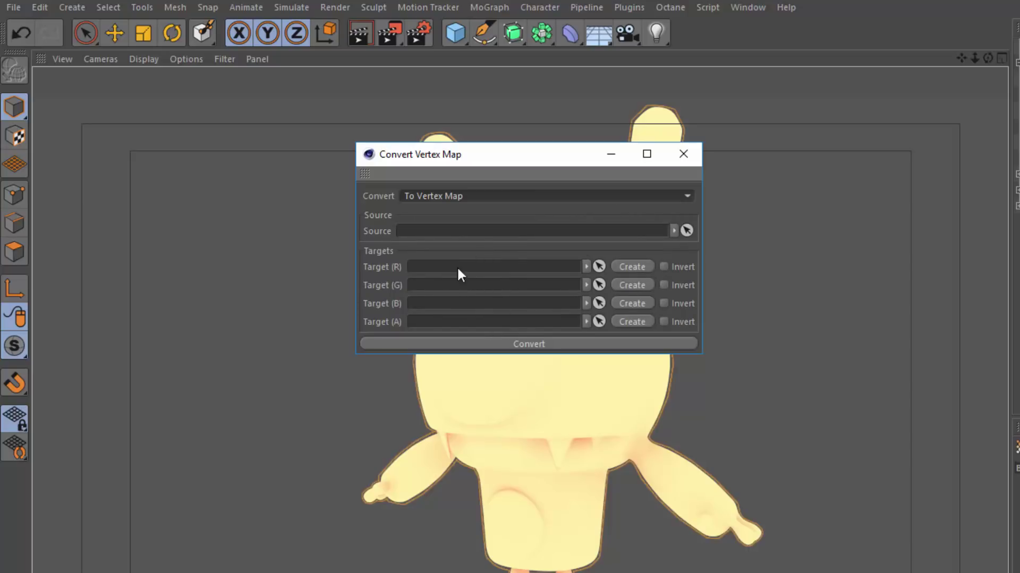
{"action": "left_click", "coordinate": [488, 198]}
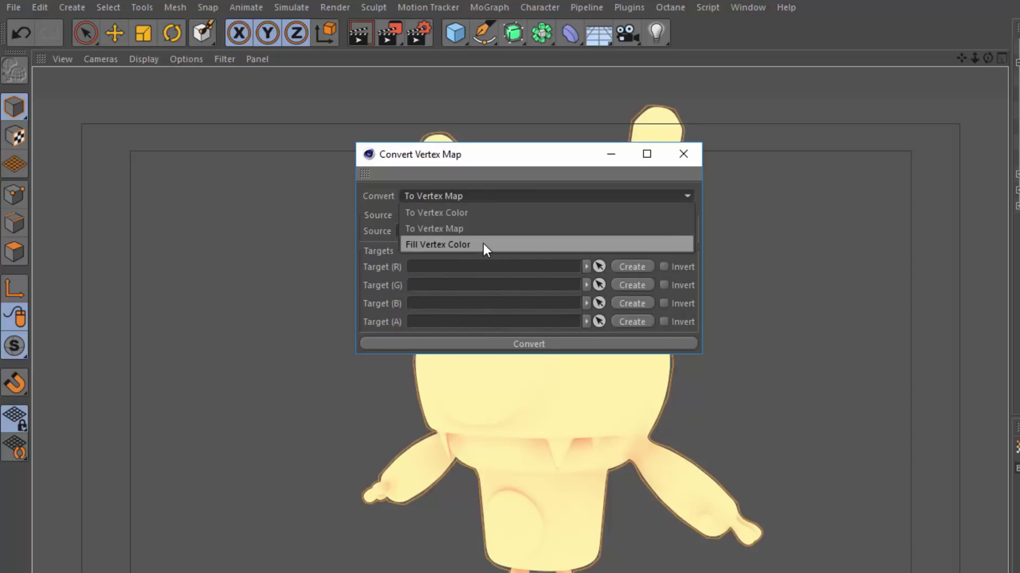
{"action": "left_click", "coordinate": [483, 244]}
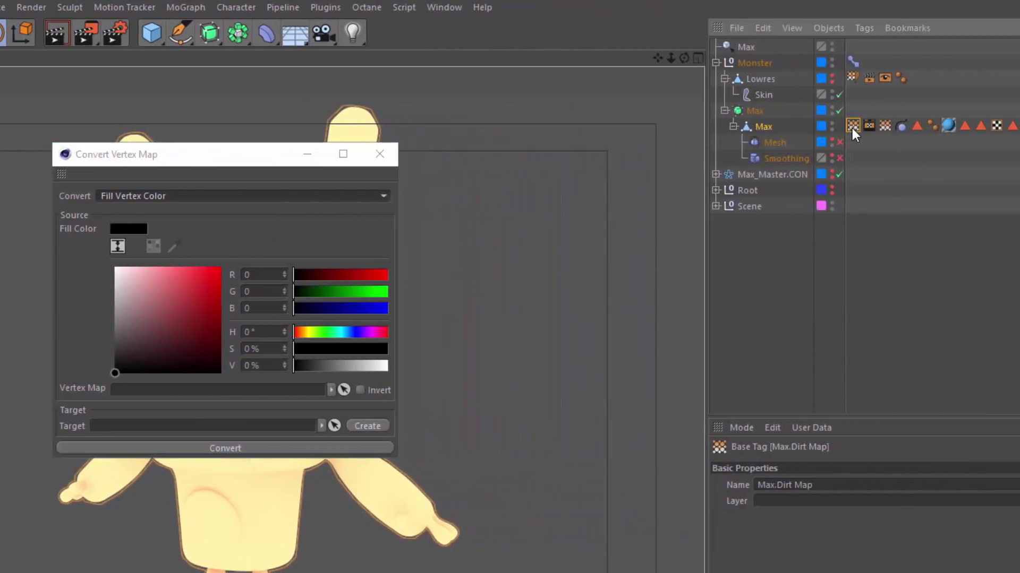
Create a Vertex Color tag on Max filled blue (58/119/150), shaded by Max.Dirt Map.
{"action": "left_click_drag", "start_coordinate": [852, 128], "coordinate": [403, 402]}
{"action": "left_click_drag", "start_coordinate": [345, 329], "coordinate": [346, 331]}
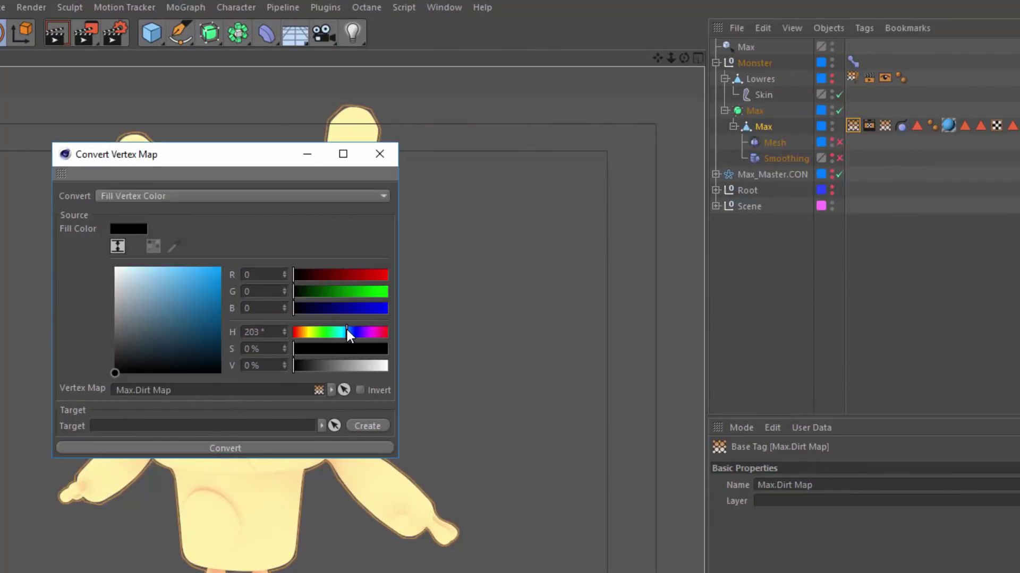
{"action": "left_click", "coordinate": [179, 310]}
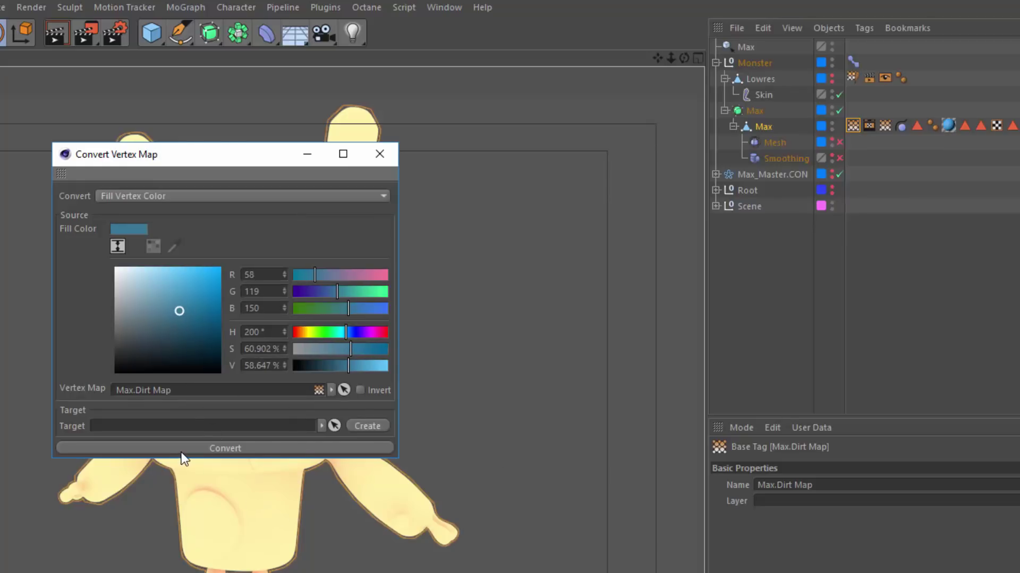
{"action": "left_click", "coordinate": [366, 426]}
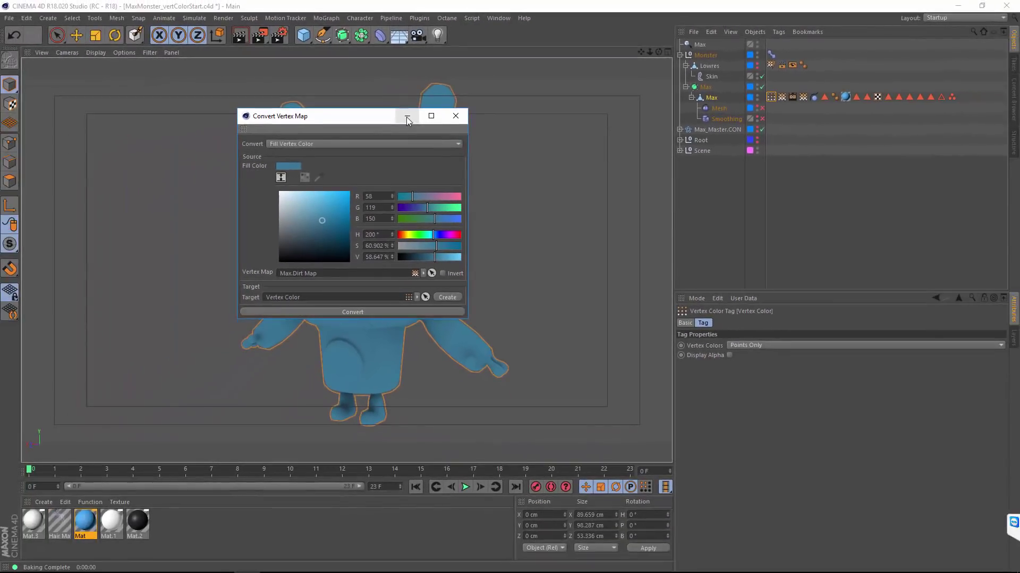
{"action": "left_click", "coordinate": [455, 117]}
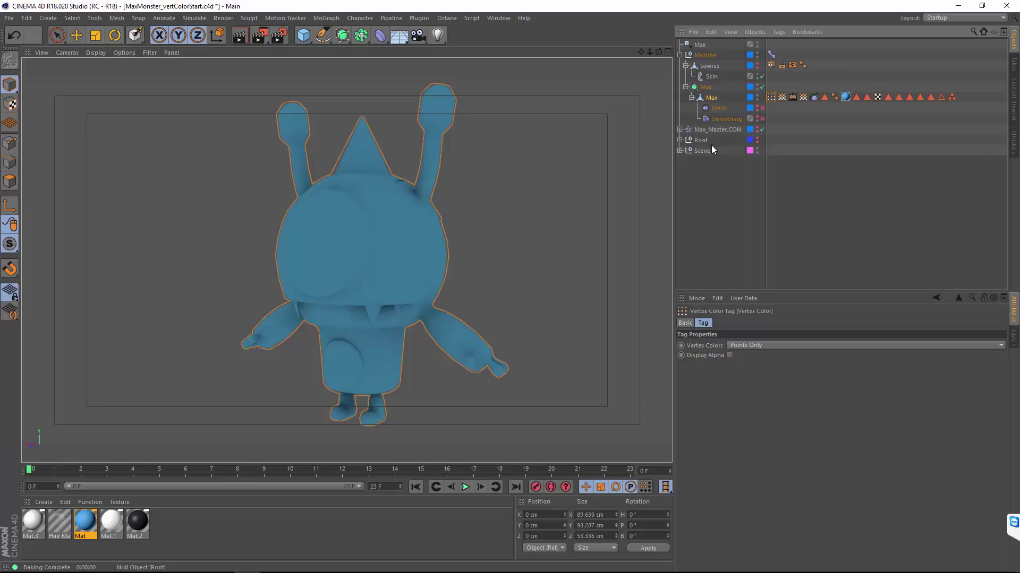
Activate the Paint Tool in Vertex Color (RGB+Alpha) mode with Remap blending.
{"action": "left_click", "coordinate": [372, 18]}
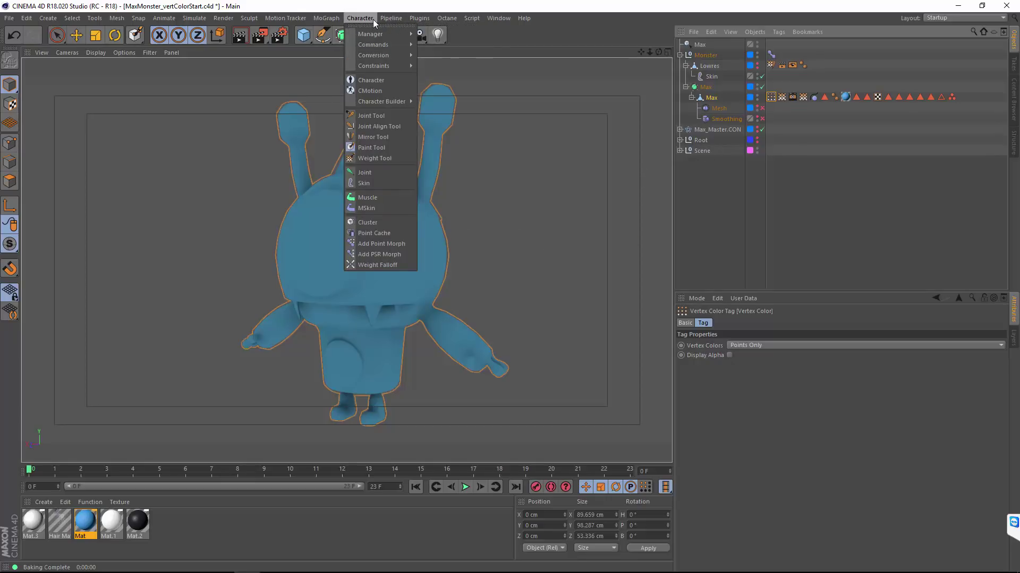
{"action": "left_click", "coordinate": [374, 147]}
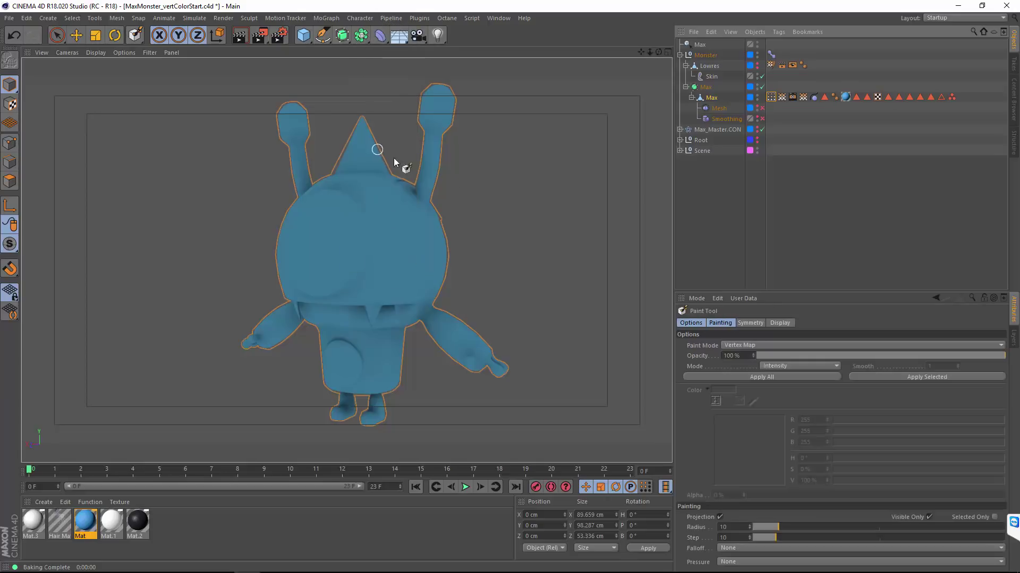
{"action": "left_click", "coordinate": [758, 343]}
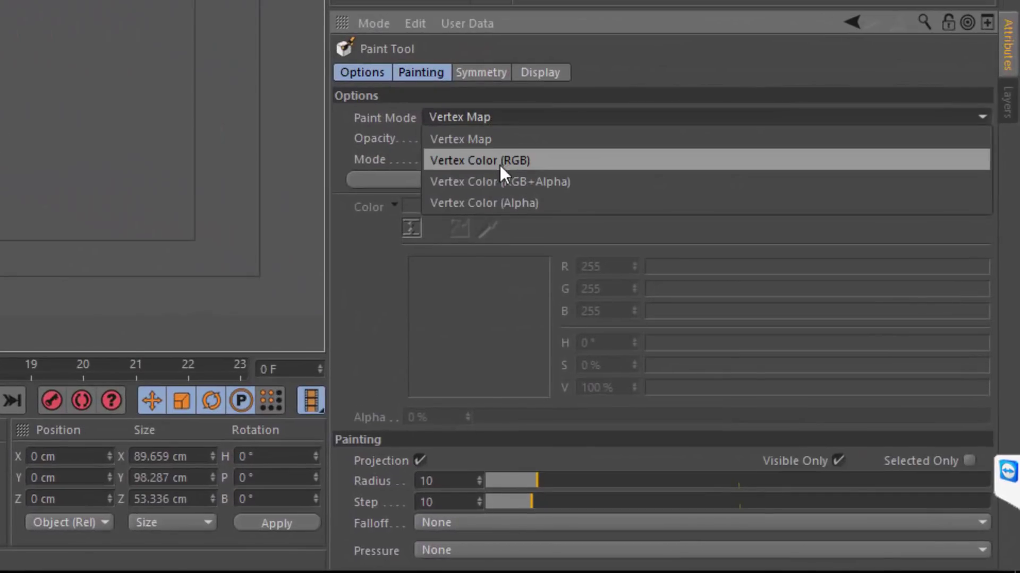
{"action": "left_click", "coordinate": [489, 181]}
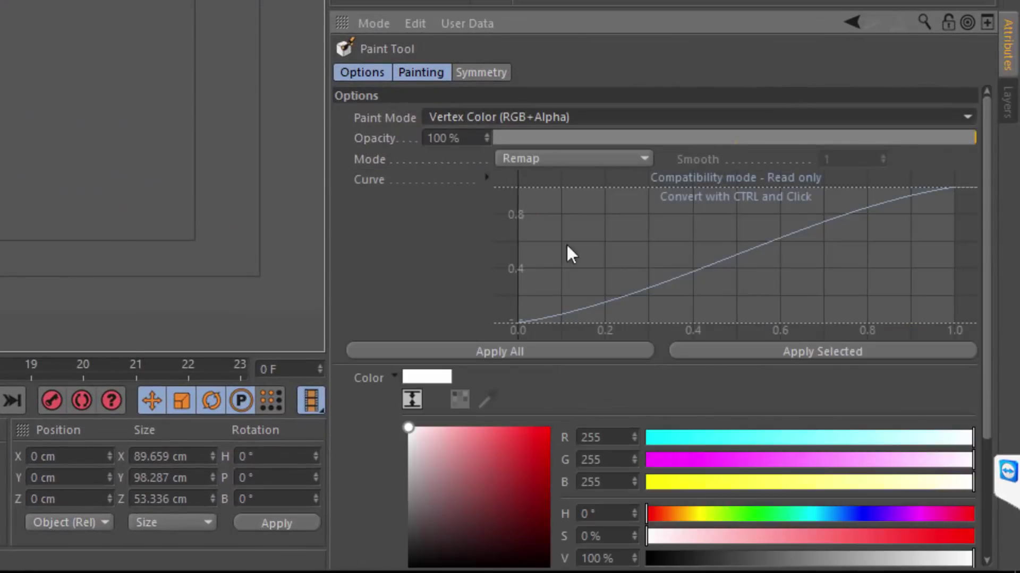
{"action": "left_click", "coordinate": [544, 154]}
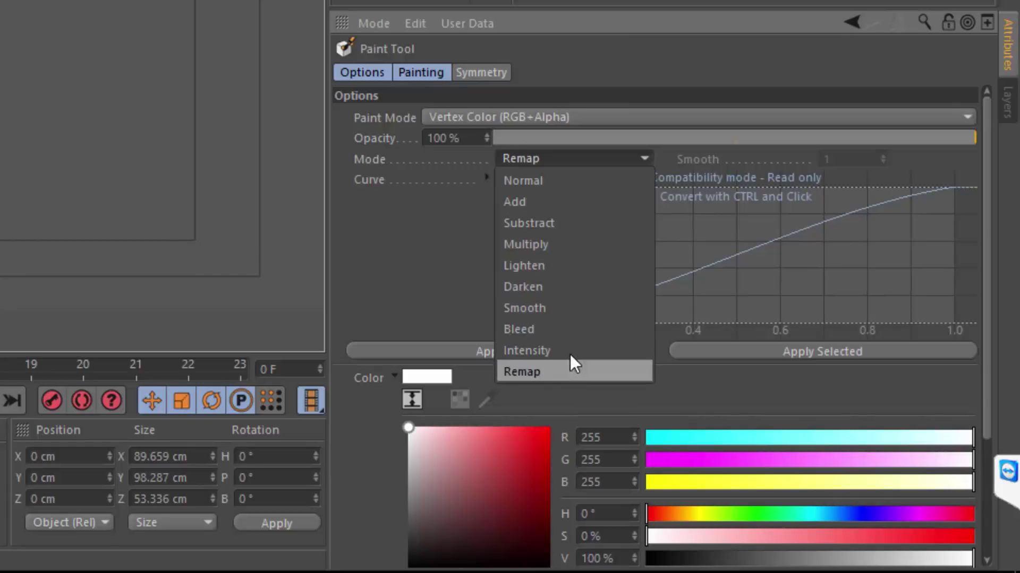
{"action": "left_click", "coordinate": [693, 241]}
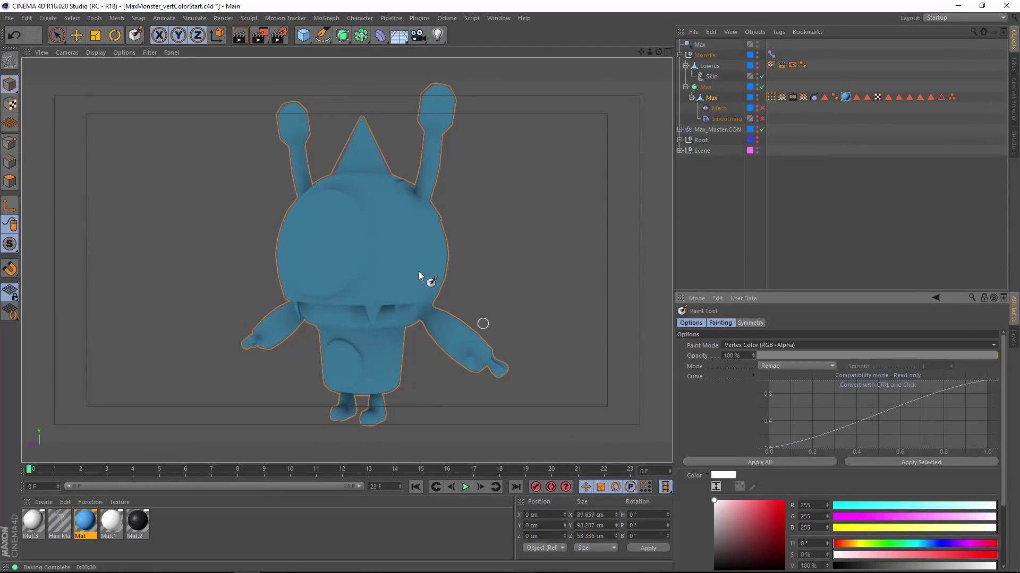
Paint trial white strokes on the monster's head with a larger brush.
{"action": "mouse_move", "coordinate": [408, 222]}
{"action": "left_mouse_down"}
{"action": "mouse_move", "coordinate": [413, 273]}
{"action": "mouse_move", "coordinate": [399, 294]}
{"action": "mouse_move", "coordinate": [387, 262]}
{"action": "mouse_move", "coordinate": [402, 244]}
{"action": "left_mouse_up"}
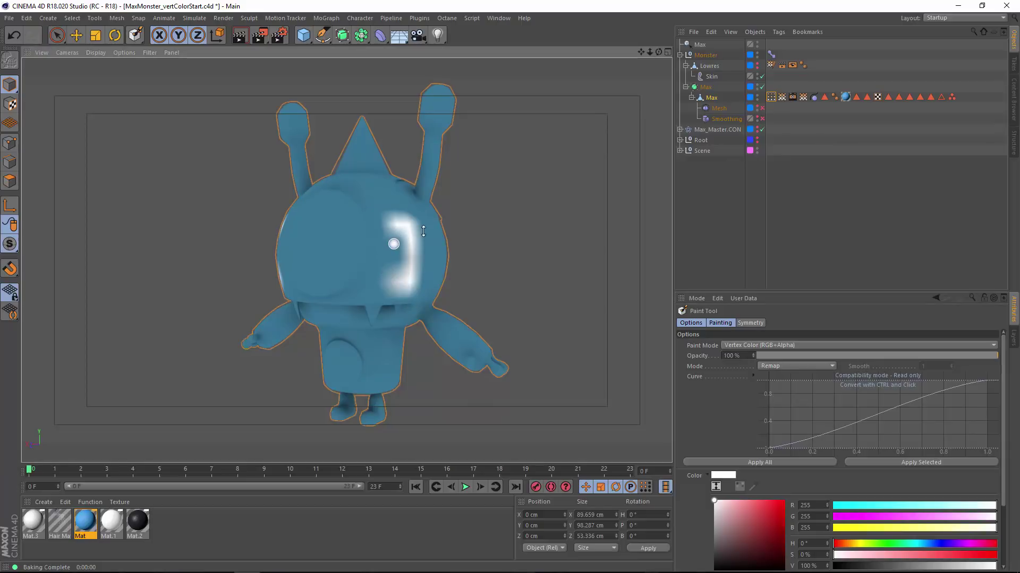
{"action": "mouse_move", "coordinate": [425, 229]}
{"action": "middle_mouse_down"}
{"action": "mouse_move", "coordinate": [419, 247]}
{"action": "mouse_move", "coordinate": [415, 234]}
{"action": "mouse_move", "coordinate": [401, 236]}
{"action": "mouse_move", "coordinate": [415, 250]}
{"action": "middle_mouse_up"}
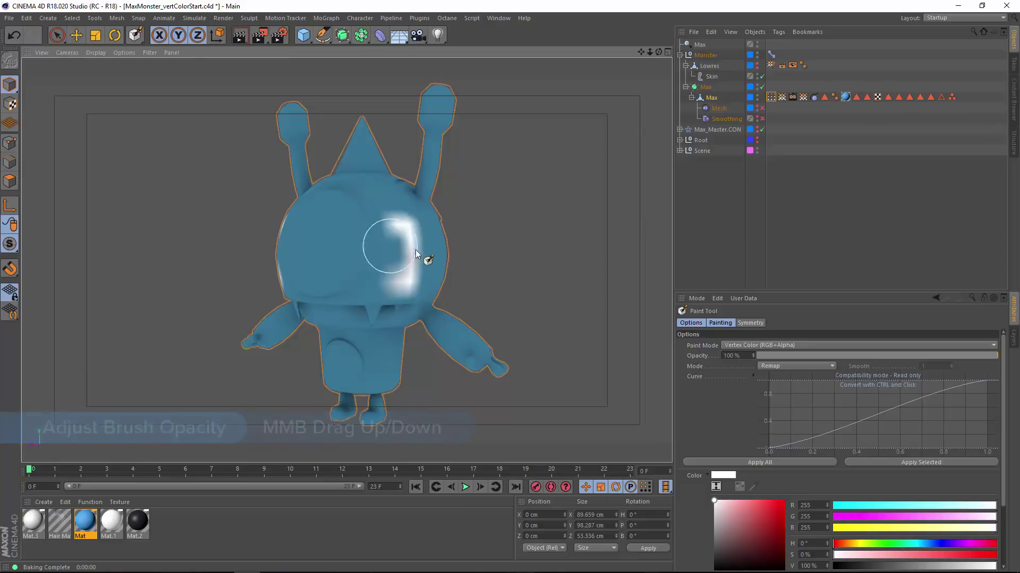
{"action": "mouse_move", "coordinate": [409, 248]}
{"action": "left_mouse_down"}
{"action": "mouse_move", "coordinate": [371, 269]}
{"action": "mouse_move", "coordinate": [401, 238]}
{"action": "mouse_move", "coordinate": [396, 198]}
{"action": "left_mouse_up"}
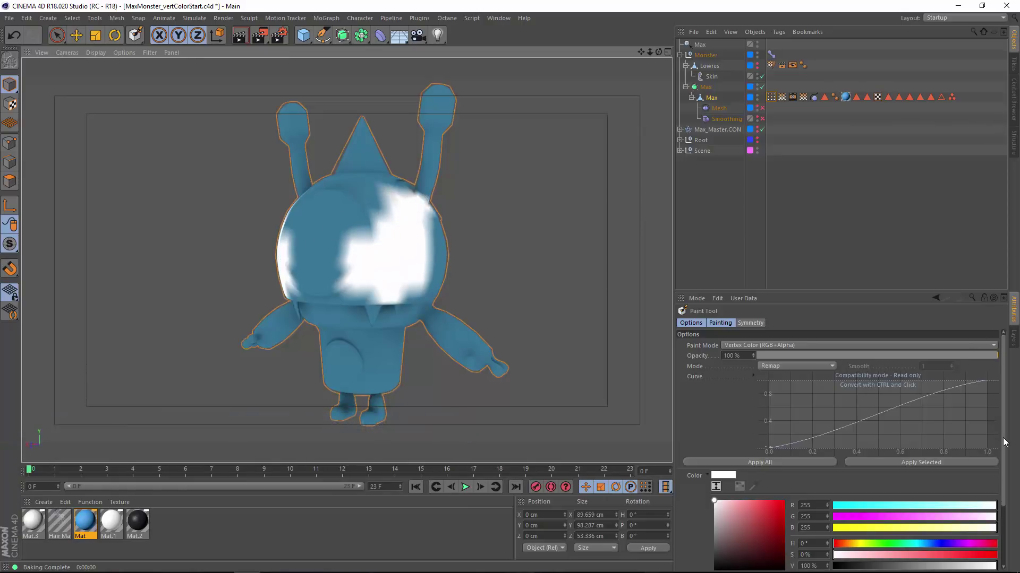
Leave brush falloff and pressure at None and undo the white head strokes.
{"action": "scroll", "coordinate": [1004, 442], "scroll_direction": "down", "scroll_amount": 4}
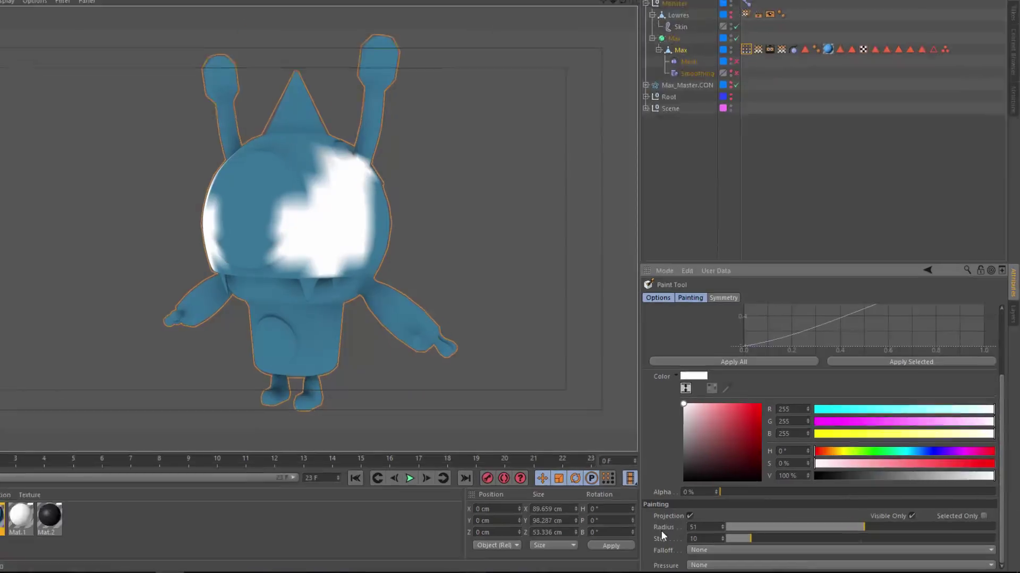
{"action": "left_click", "coordinate": [700, 550]}
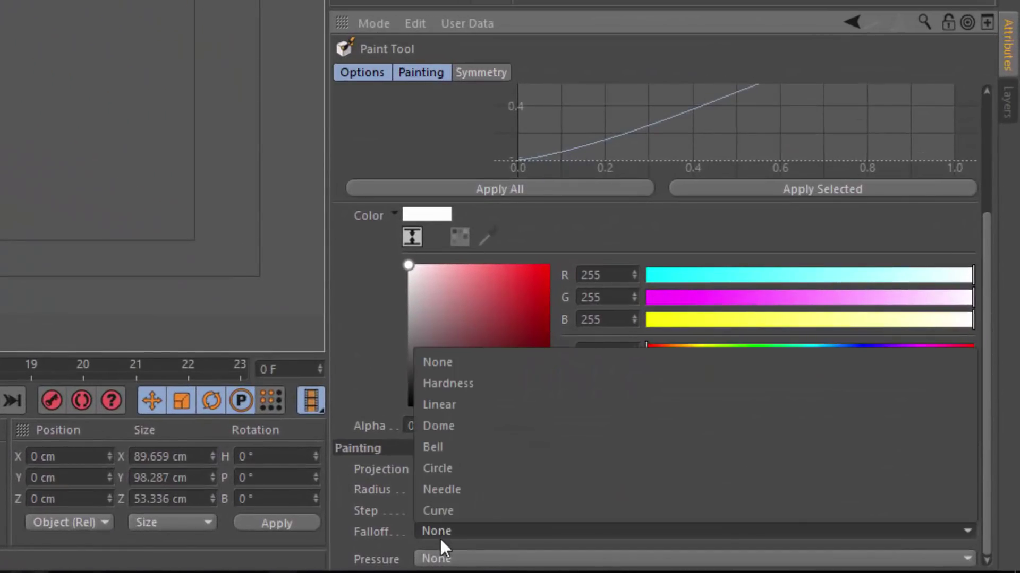
{"action": "left_click", "coordinate": [438, 552]}
{"action": "left_click", "coordinate": [440, 552]}
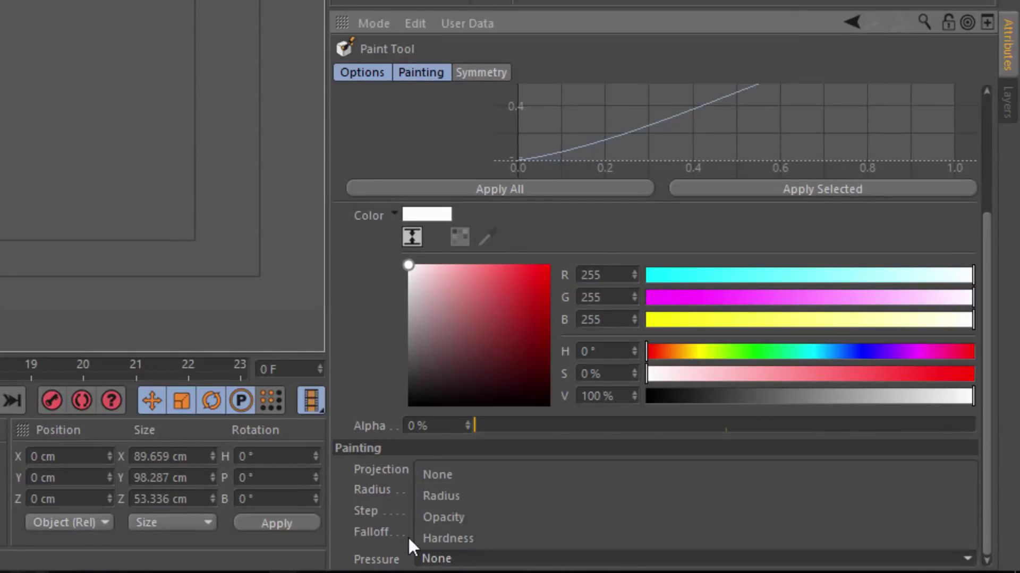
{"action": "left_click", "coordinate": [388, 539]}
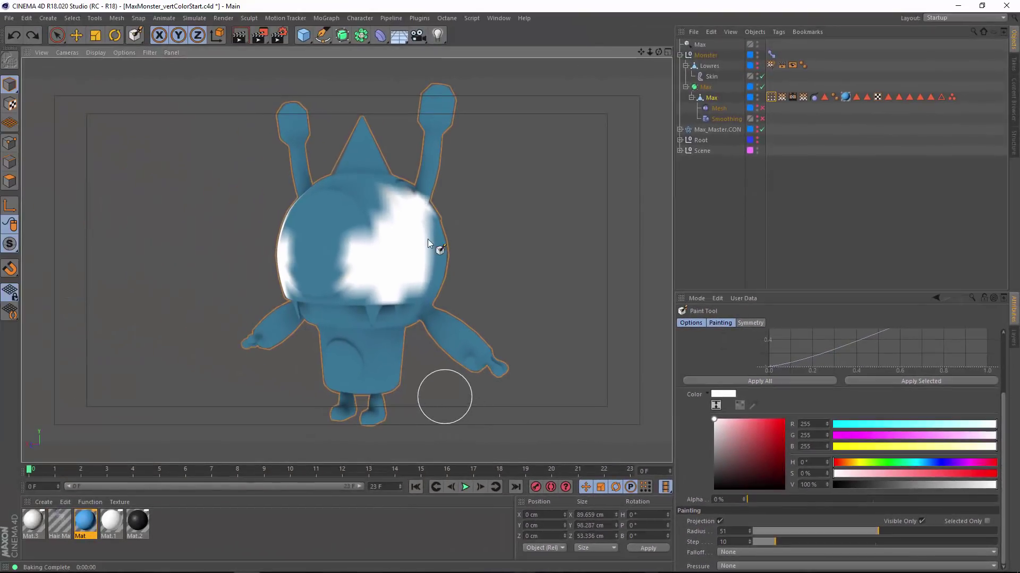
{"action": "key", "text": "ctrl+z"}
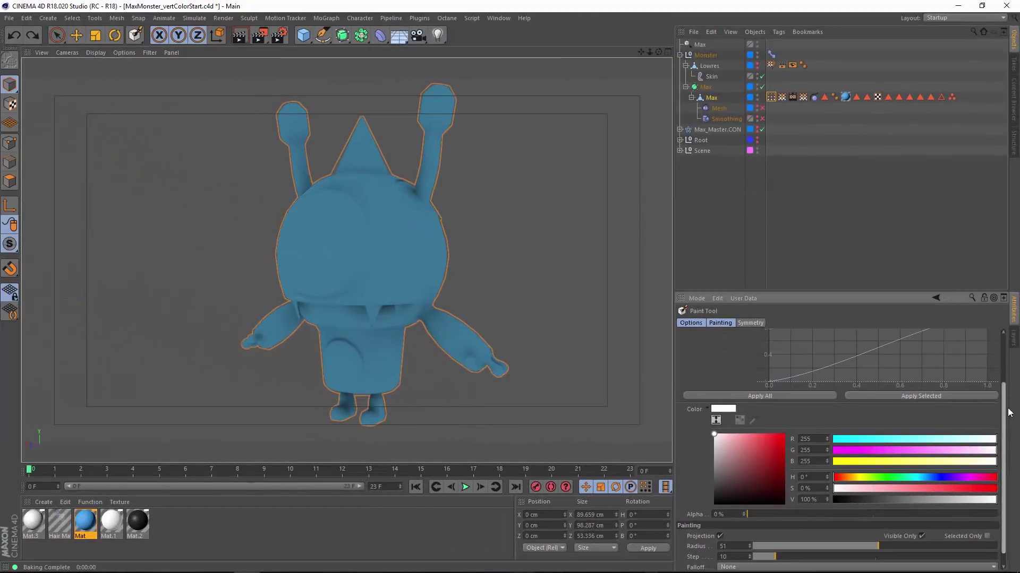
Restore the White polygon selection on Max and select its Vertex Color tag.
{"action": "scroll", "coordinate": [1004, 441], "scroll_direction": "up", "scroll_amount": 3}
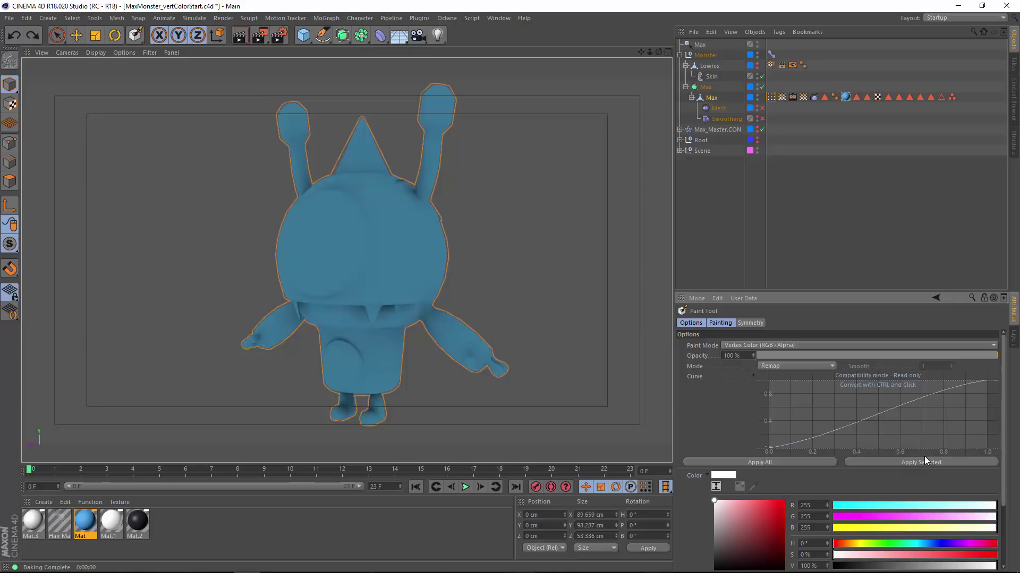
{"action": "left_click", "coordinate": [855, 96]}
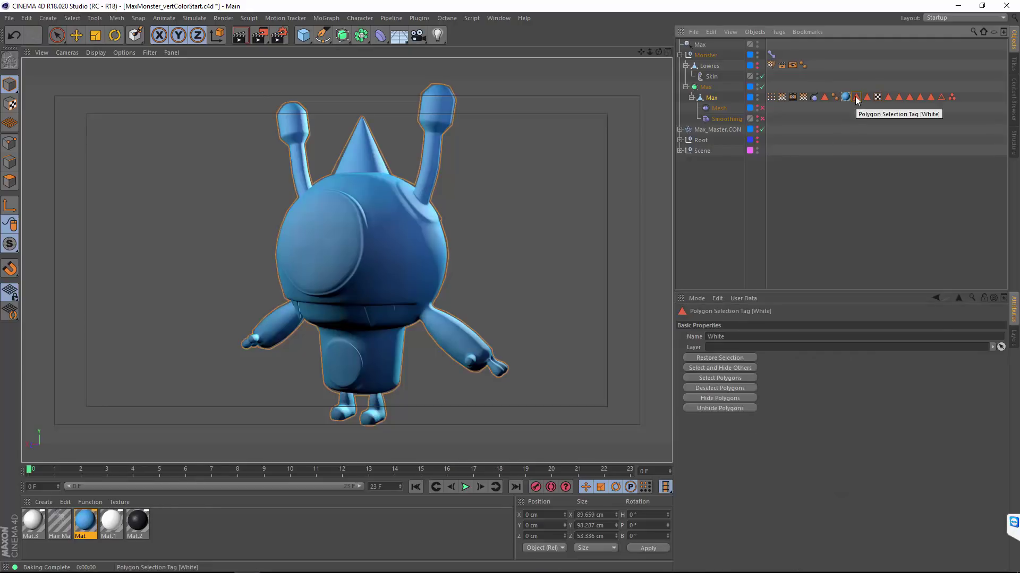
{"action": "double_click", "coordinate": [856, 97]}
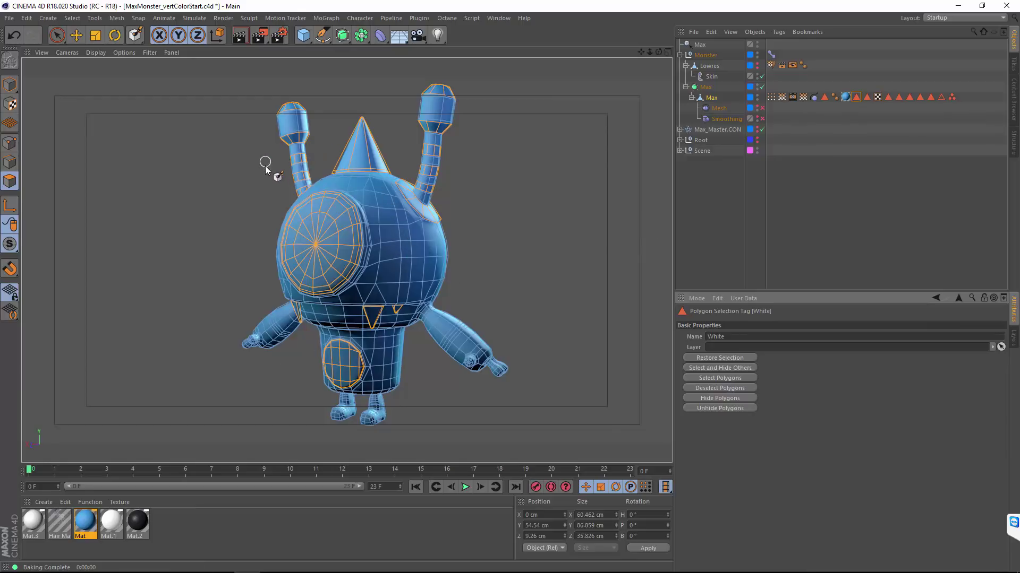
{"action": "left_click", "coordinate": [785, 135]}
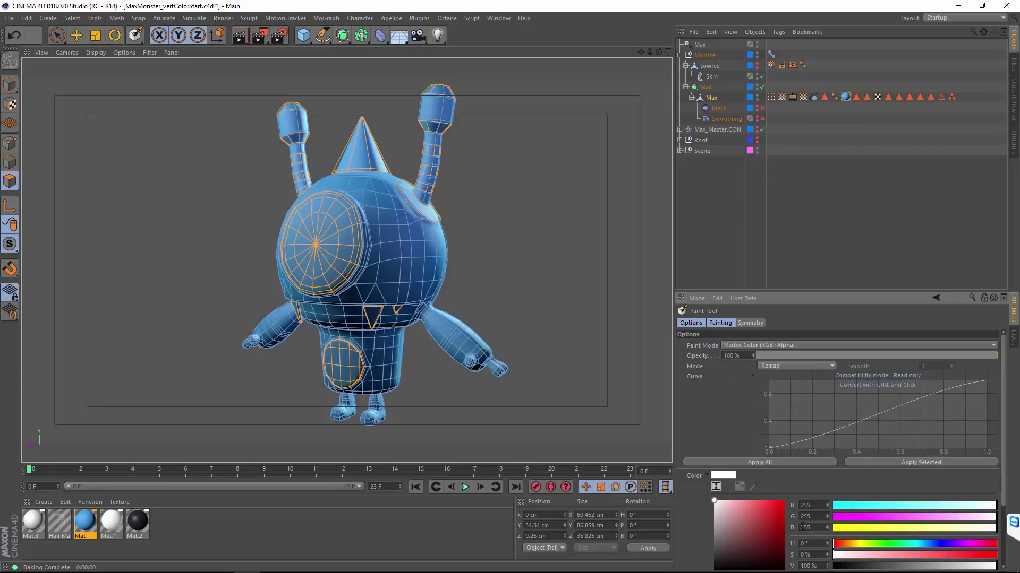
{"action": "left_click", "coordinate": [771, 97]}
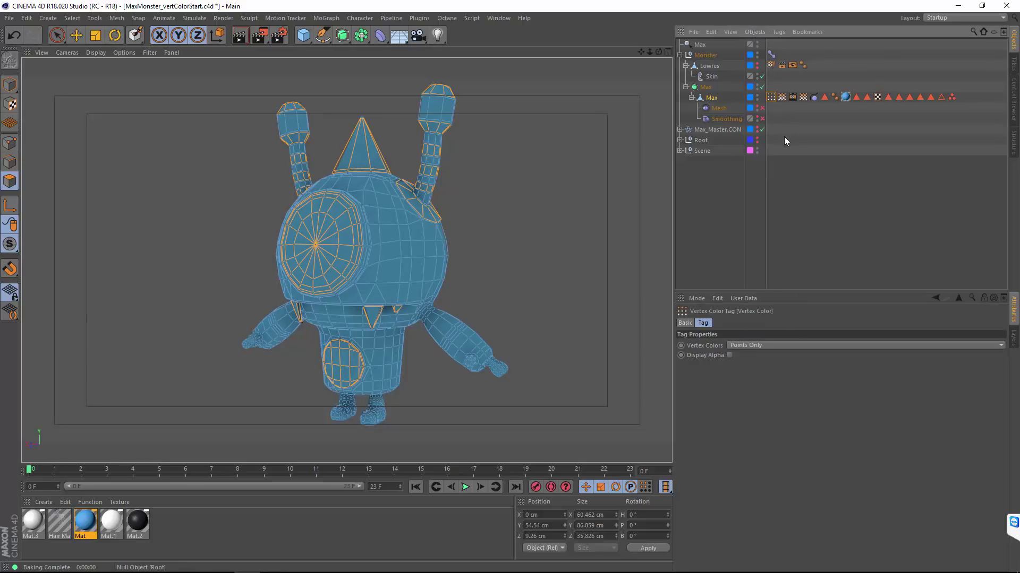
Activate the Paint Tool with its settings in an enlarged floating window over the viewport.
{"action": "left_click", "coordinate": [390, 17]}
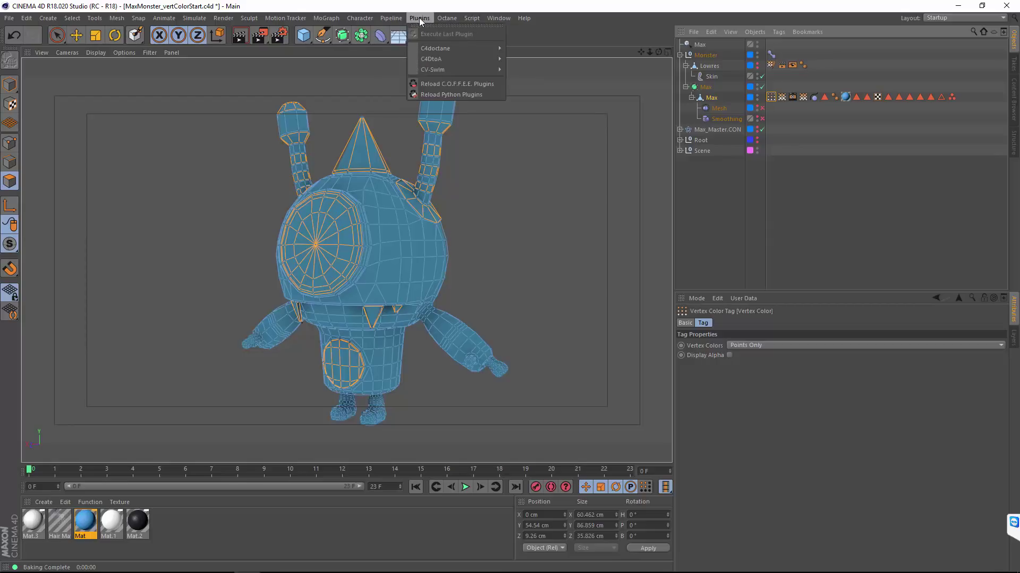
{"action": "mouse_move", "coordinate": [360, 18]}
{"action": "left_click", "coordinate": [372, 158]}
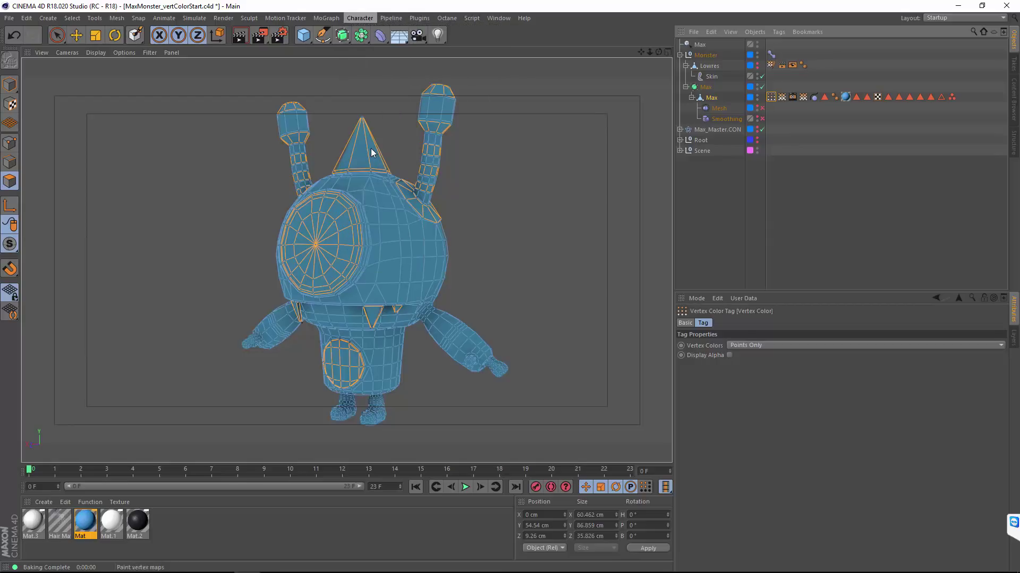
{"action": "left_click", "coordinate": [1003, 298]}
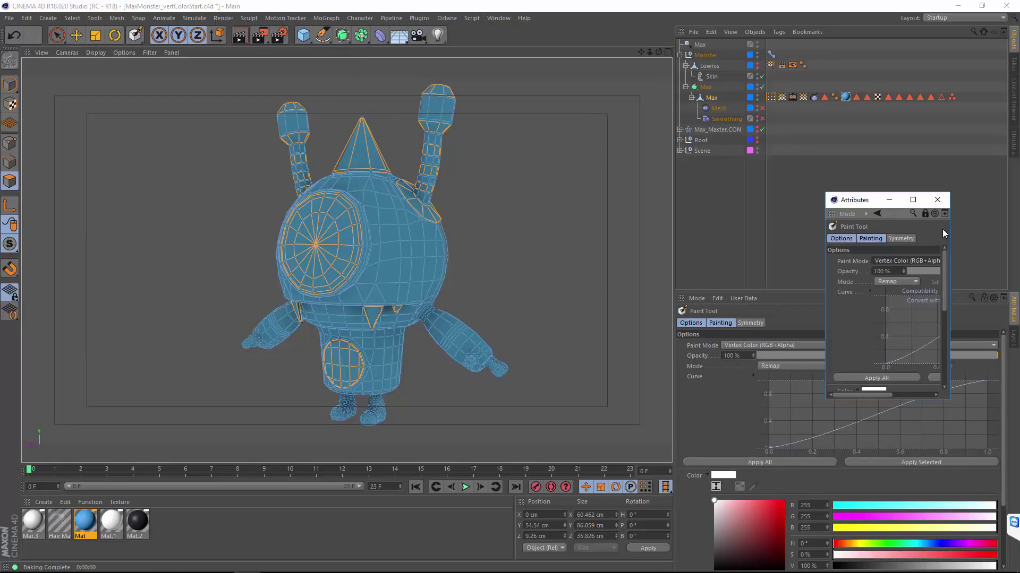
{"action": "left_click_drag", "start_coordinate": [854, 200], "coordinate": [505, 180]}
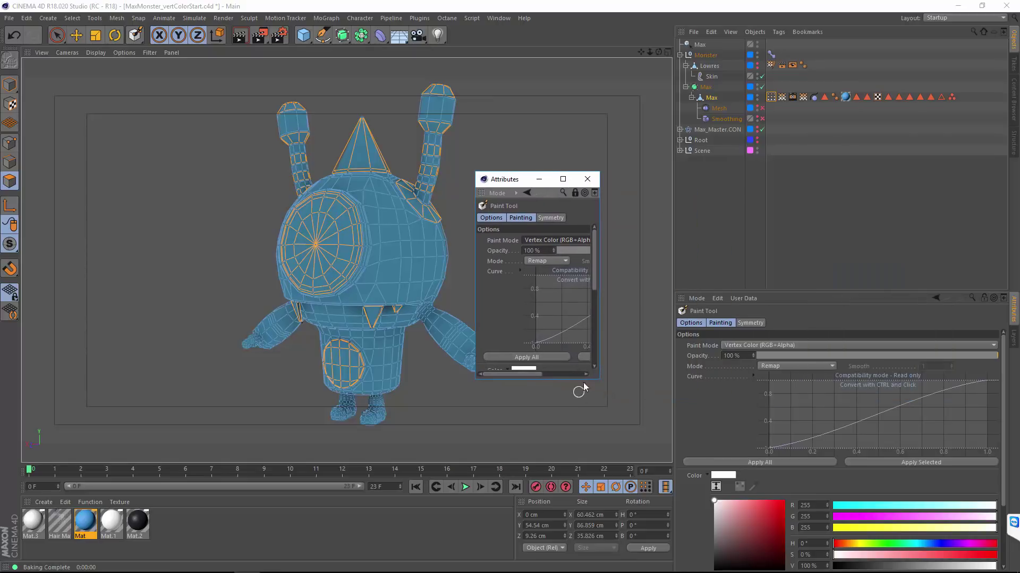
{"action": "left_click_drag", "start_coordinate": [600, 379], "coordinate": [749, 417]}
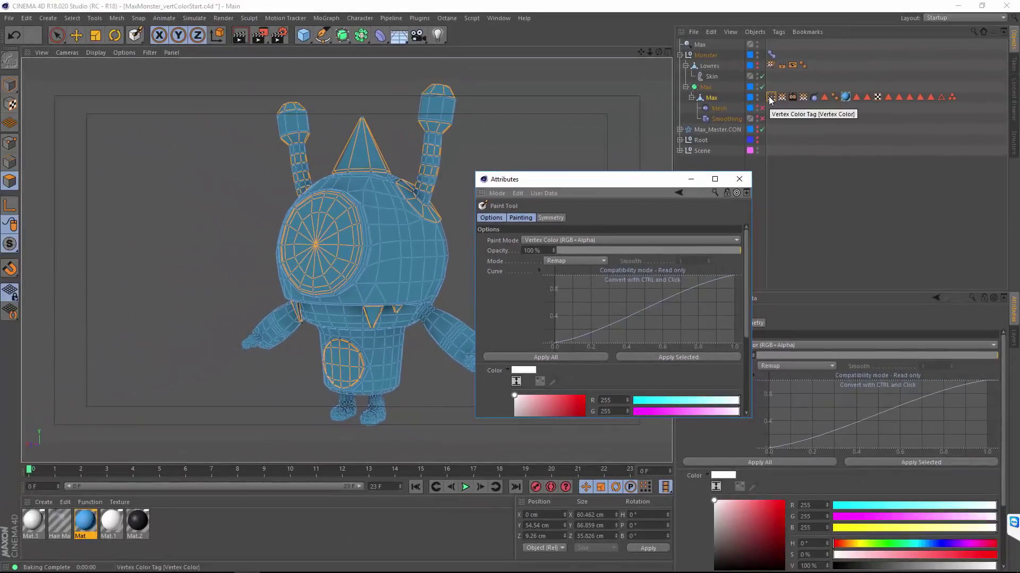
Paint the selected eye, antenna bands, spikes and belly polygons white via Apply Selected.
{"action": "left_click", "coordinate": [771, 97]}
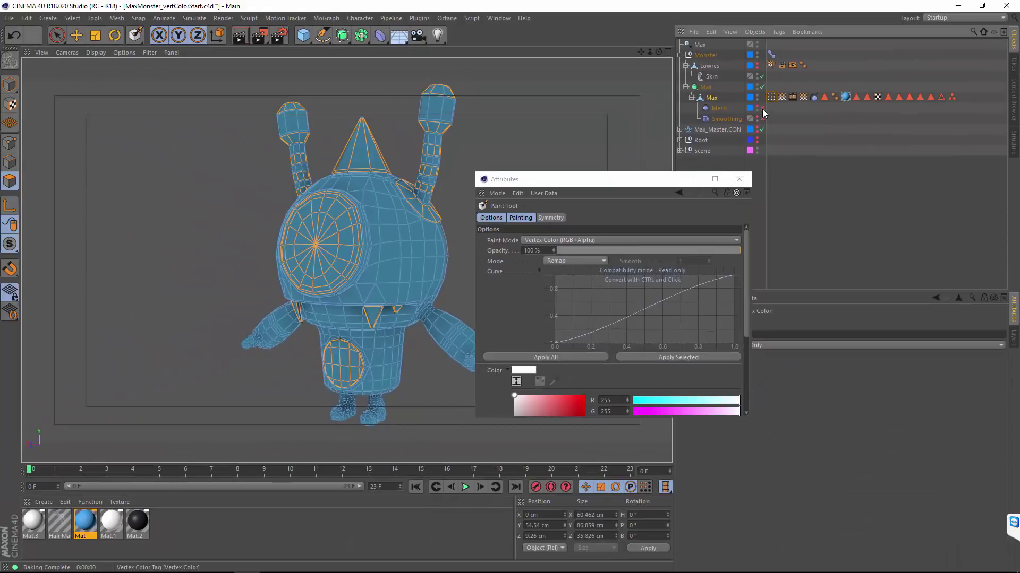
{"action": "left_click", "coordinate": [556, 356]}
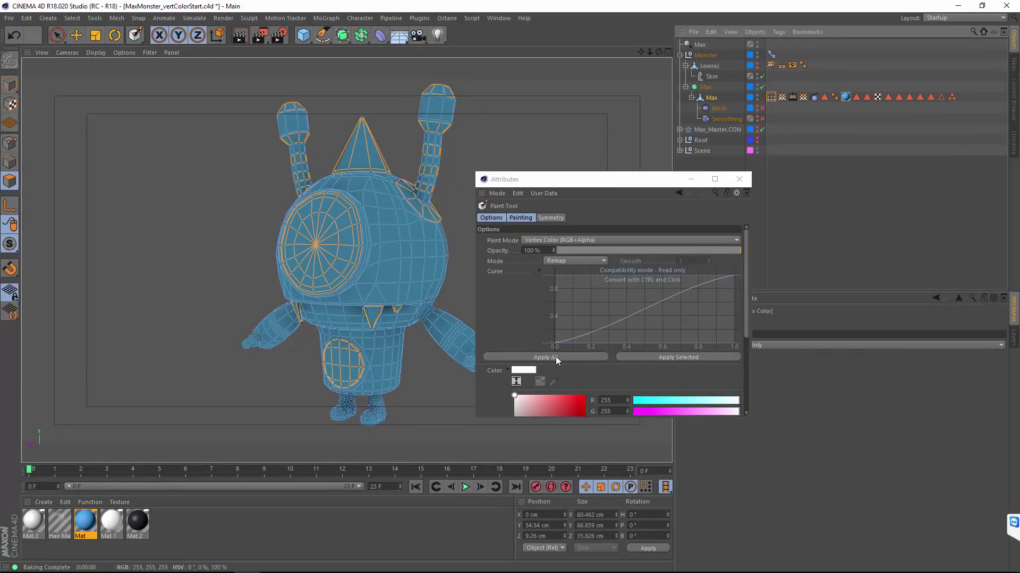
{"action": "left_click", "coordinate": [634, 355]}
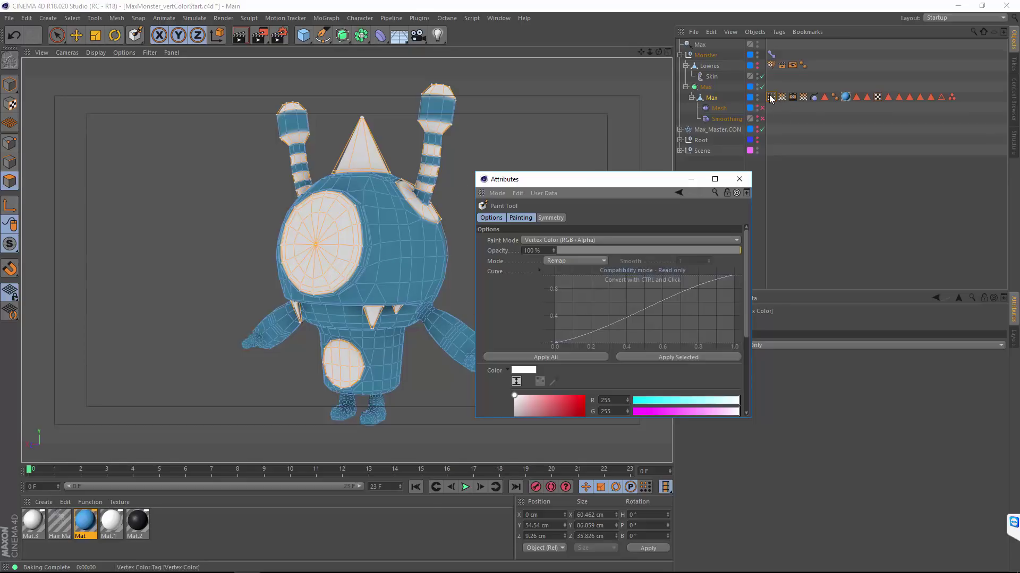
{"action": "left_click_drag", "start_coordinate": [662, 178], "coordinate": [585, 288]}
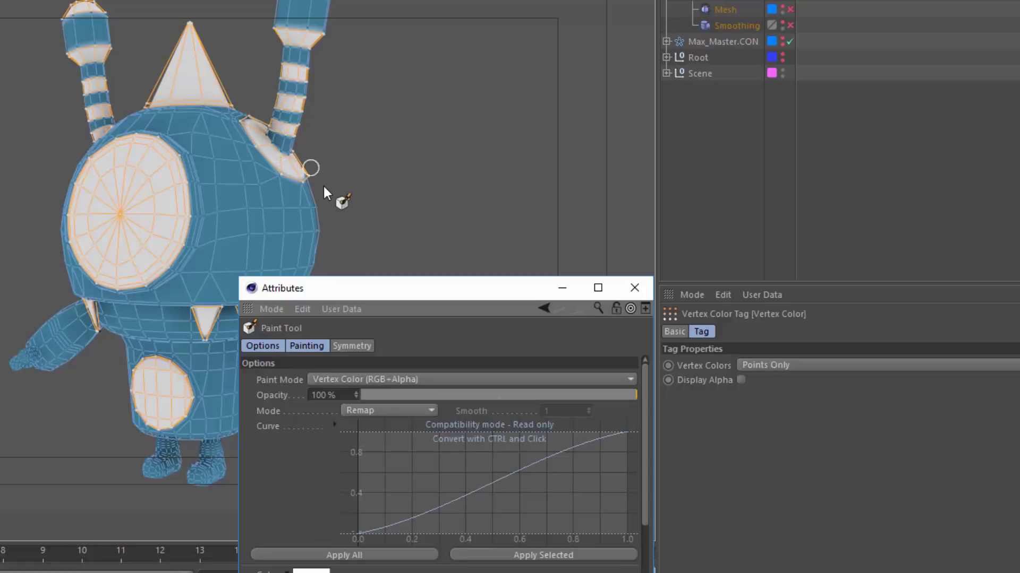
Set the Vertex Color tag to Polygon Points and reapply white to the selection.
{"action": "left_click", "coordinate": [348, 203]}
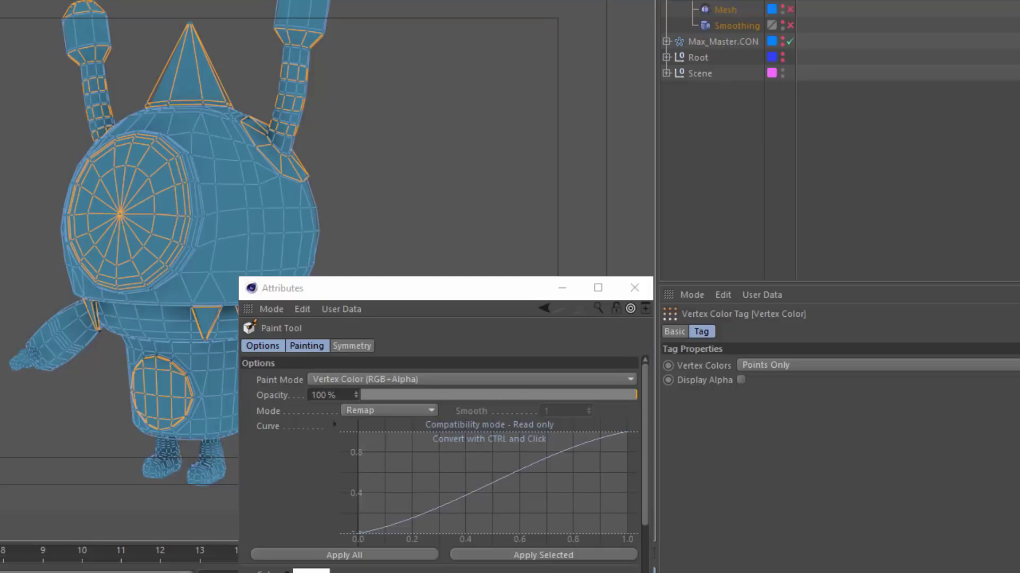
{"action": "left_click", "coordinate": [759, 364]}
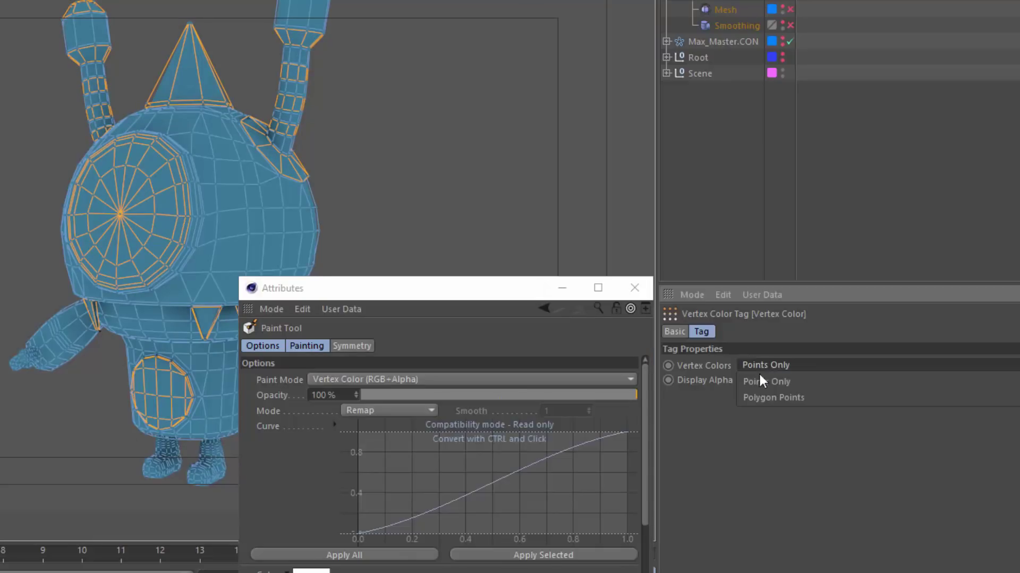
{"action": "left_click", "coordinate": [759, 394]}
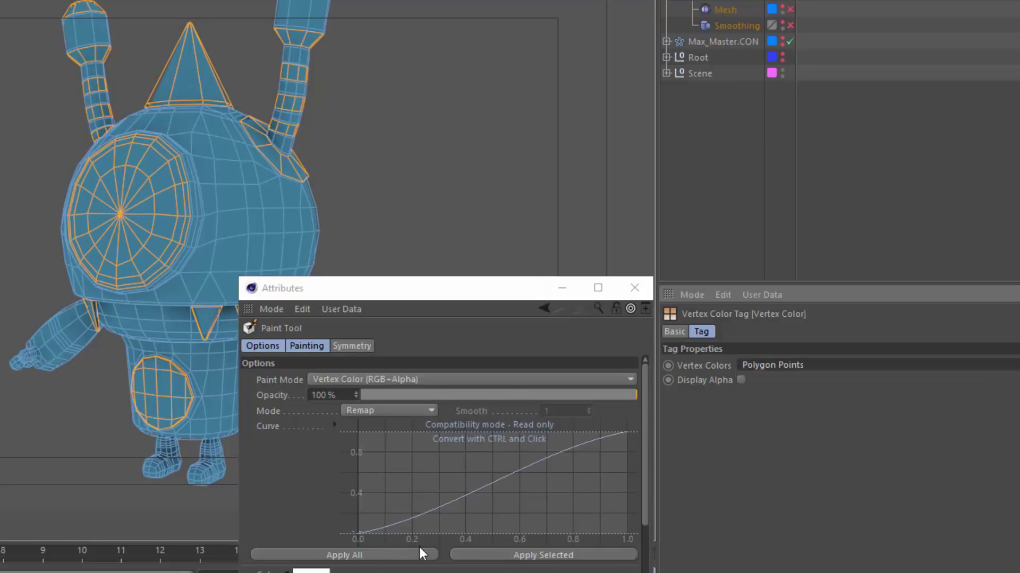
{"action": "left_click", "coordinate": [465, 552]}
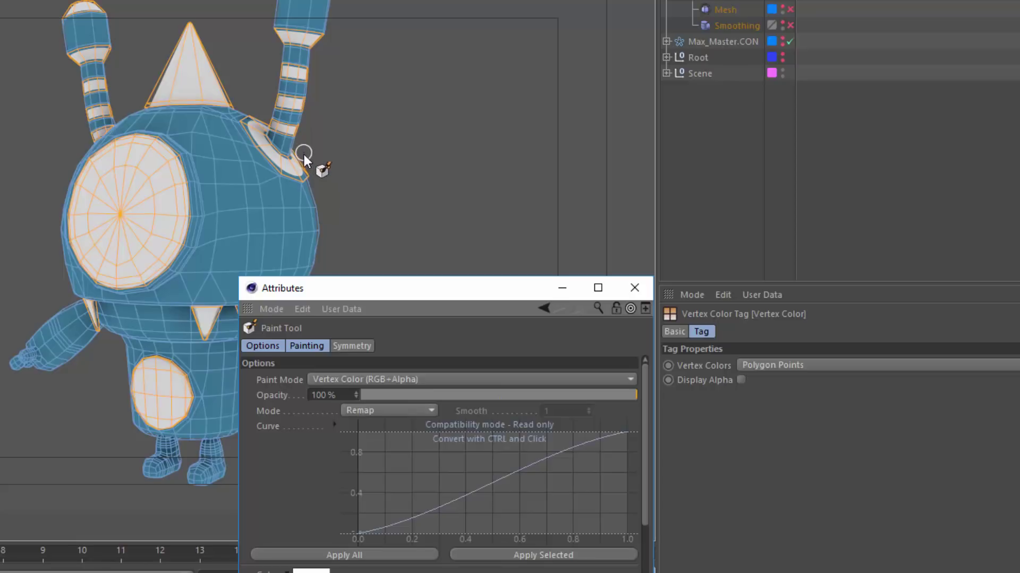
Compare with Points Only, then return the Vertex Color tag to Polygon Points.
{"action": "left_click", "coordinate": [744, 365]}
{"action": "left_click", "coordinate": [750, 383]}
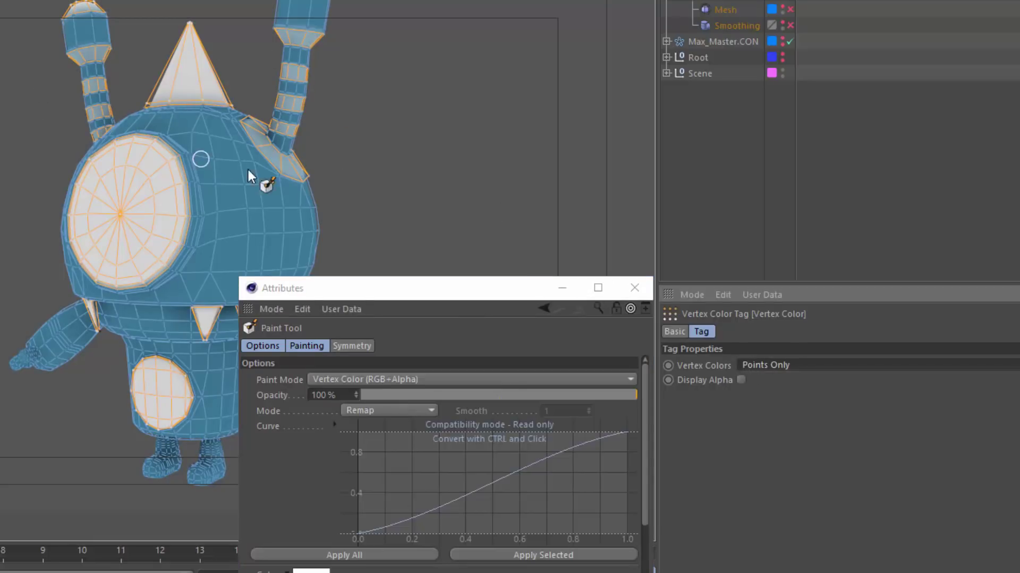
{"action": "left_click", "coordinate": [774, 362]}
{"action": "left_click", "coordinate": [775, 392]}
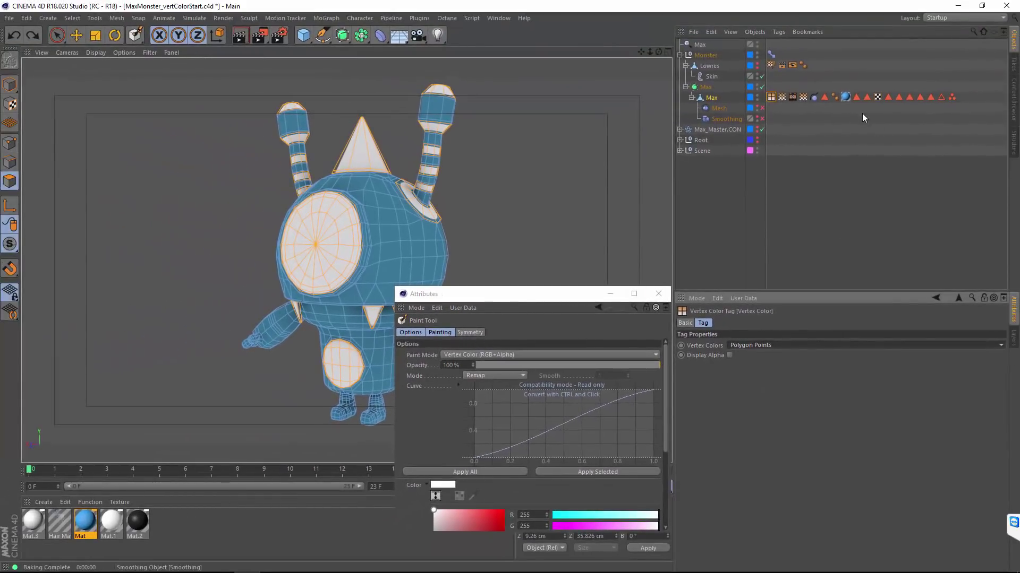
Paint the Black selection's eye-rim polygons black in Max's Vertex Color tag.
{"action": "left_click", "coordinate": [867, 96]}
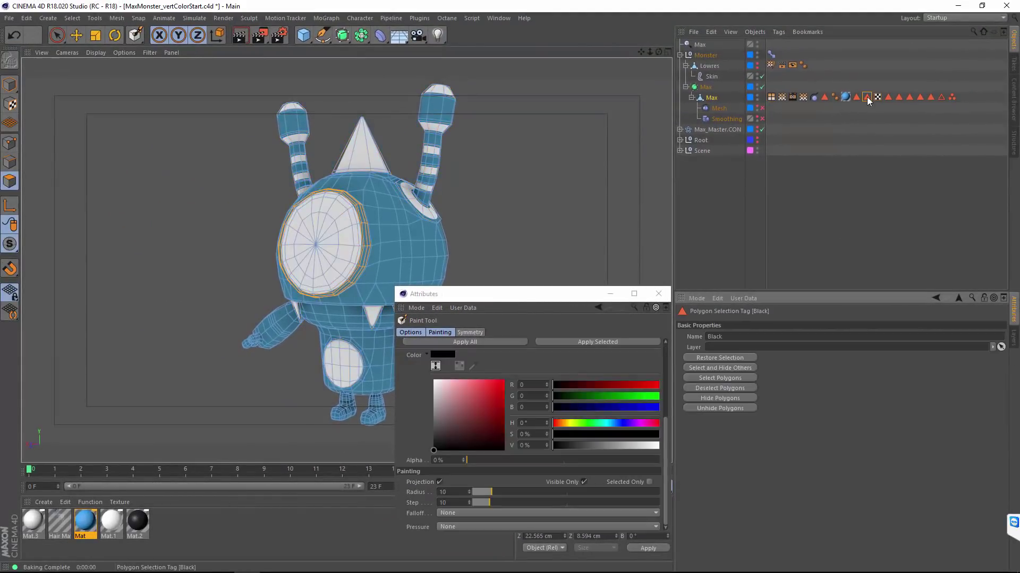
{"action": "left_click", "coordinate": [772, 97]}
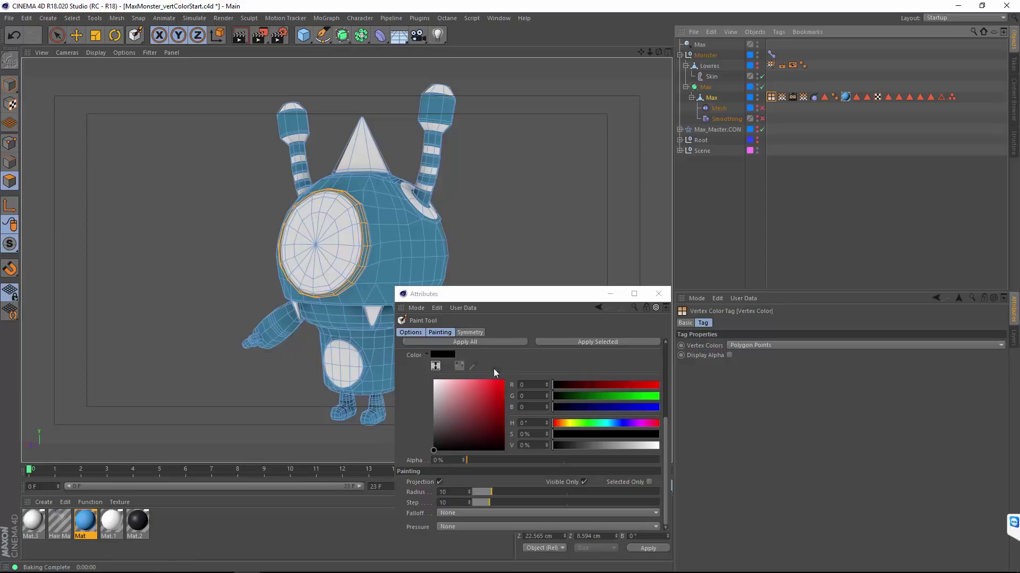
{"action": "left_click", "coordinate": [575, 342]}
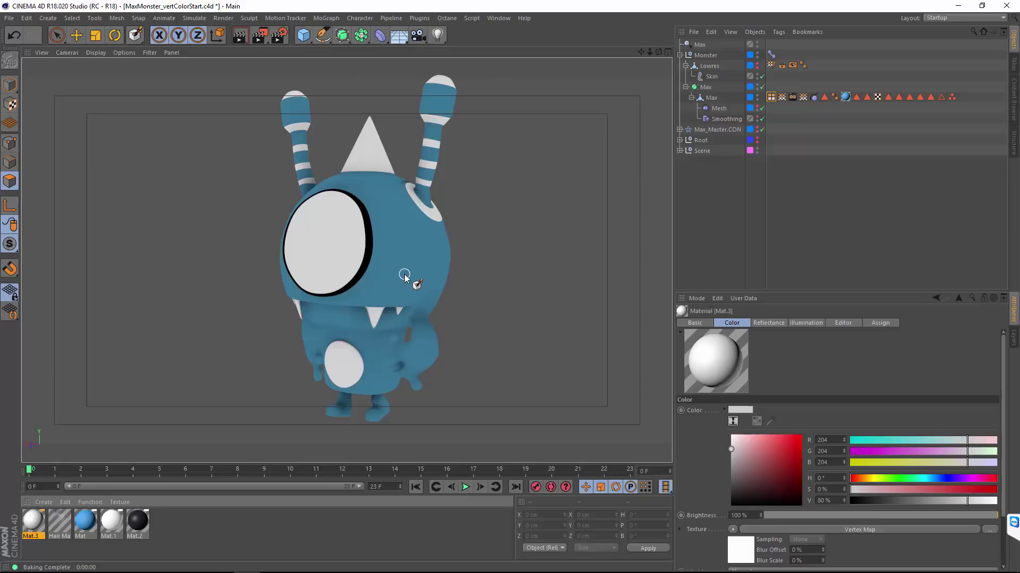
Create material Mat.4 and set its Color texture to a Vertex Map shader.
{"action": "double_click", "coordinate": [156, 518]}
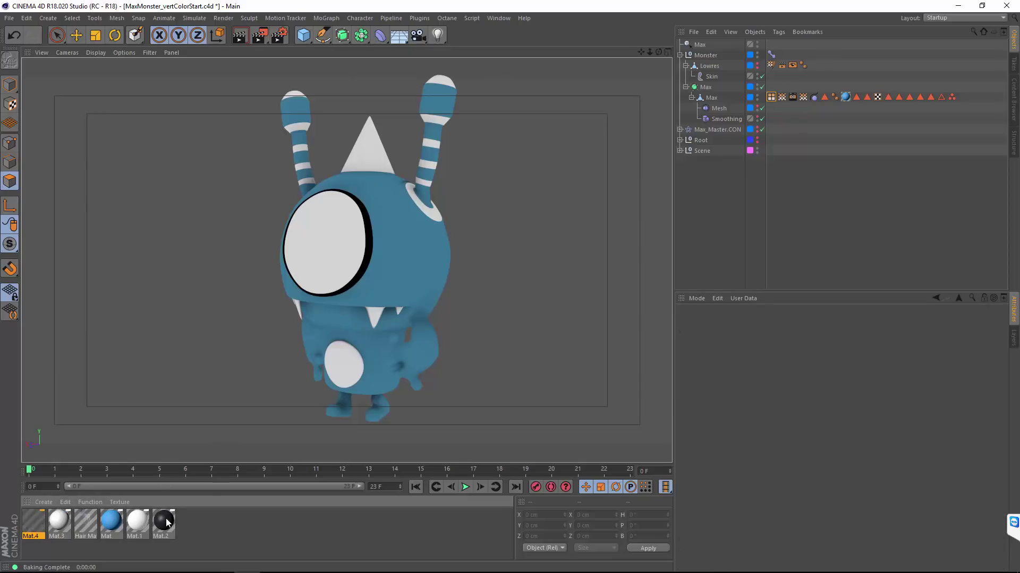
{"action": "double_click", "coordinate": [37, 519]}
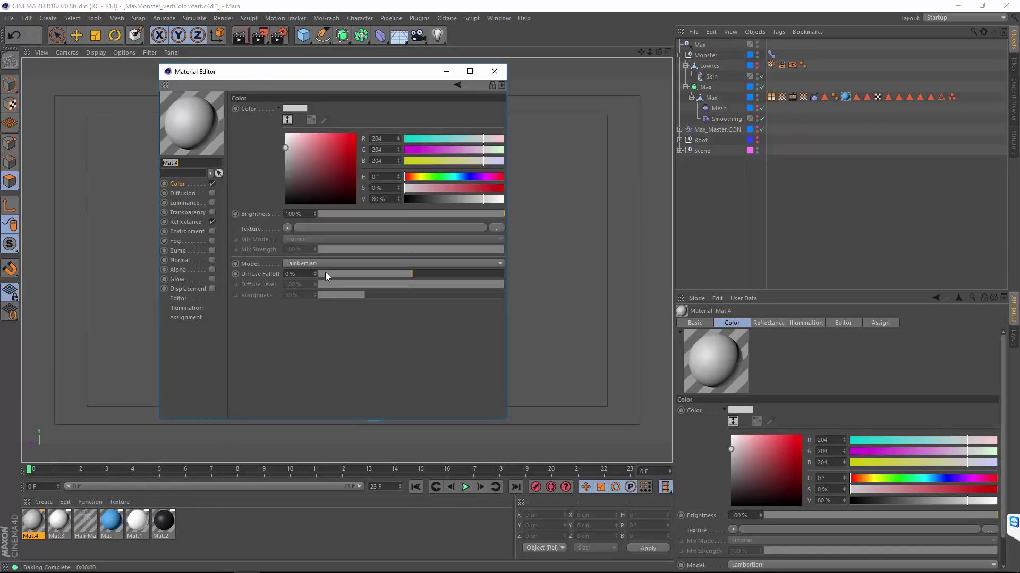
{"action": "left_click", "coordinate": [287, 227]}
{"action": "mouse_move", "coordinate": [301, 448]}
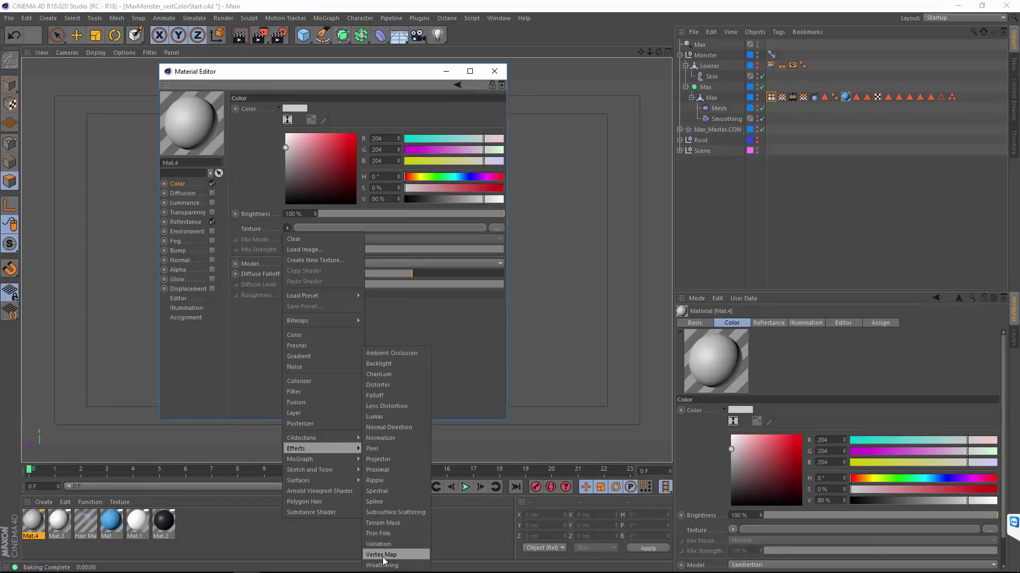
{"action": "left_click", "coordinate": [401, 555]}
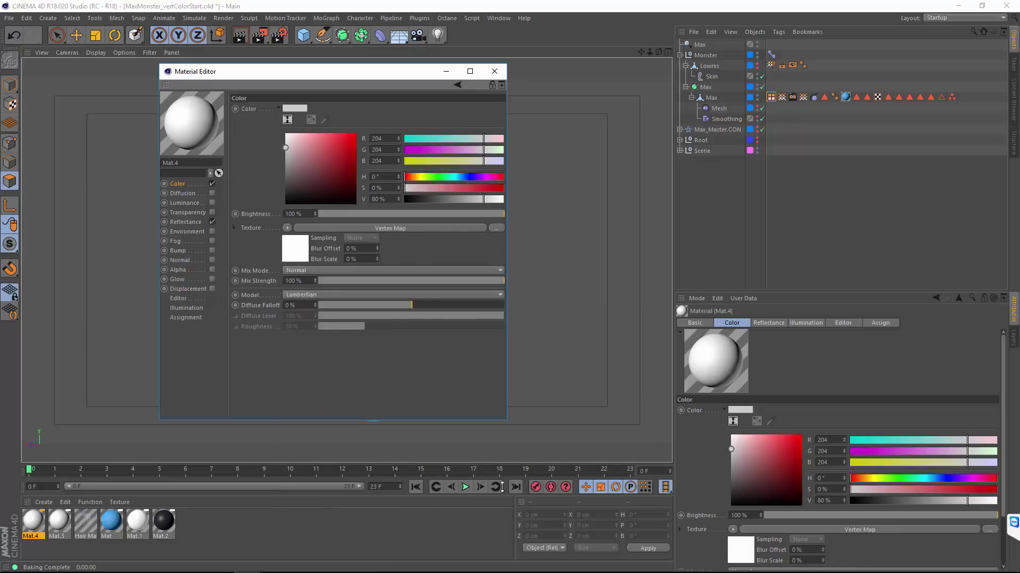
Link Max's Vertex Color tag into the Vertex Map shader and apply Mat.4 to Max.
{"action": "left_click", "coordinate": [452, 230]}
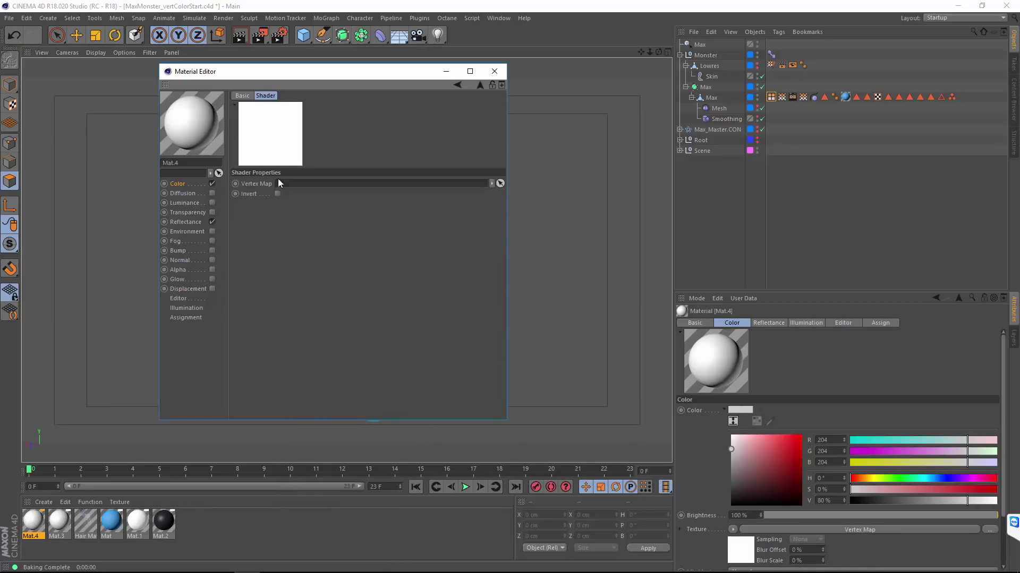
{"action": "left_click_drag", "start_coordinate": [771, 97], "coordinate": [326, 190]}
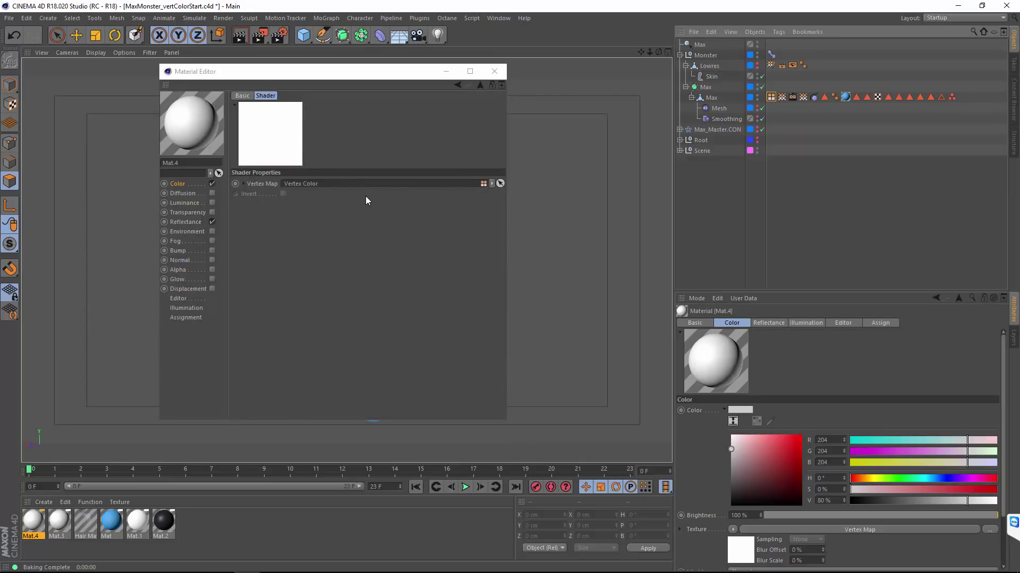
{"action": "left_click", "coordinate": [494, 71]}
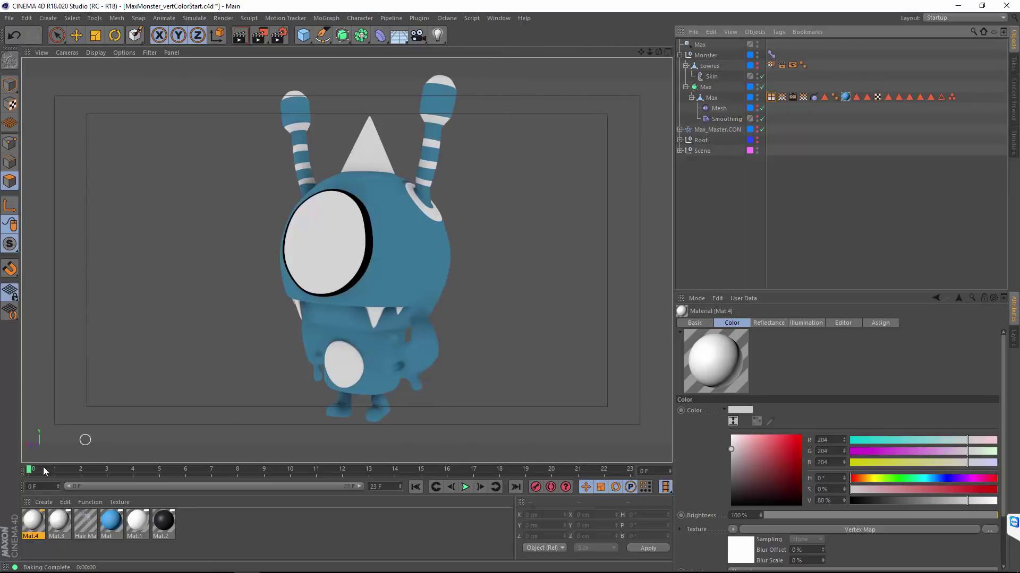
{"action": "left_click_drag", "start_coordinate": [45, 517], "coordinate": [714, 101]}
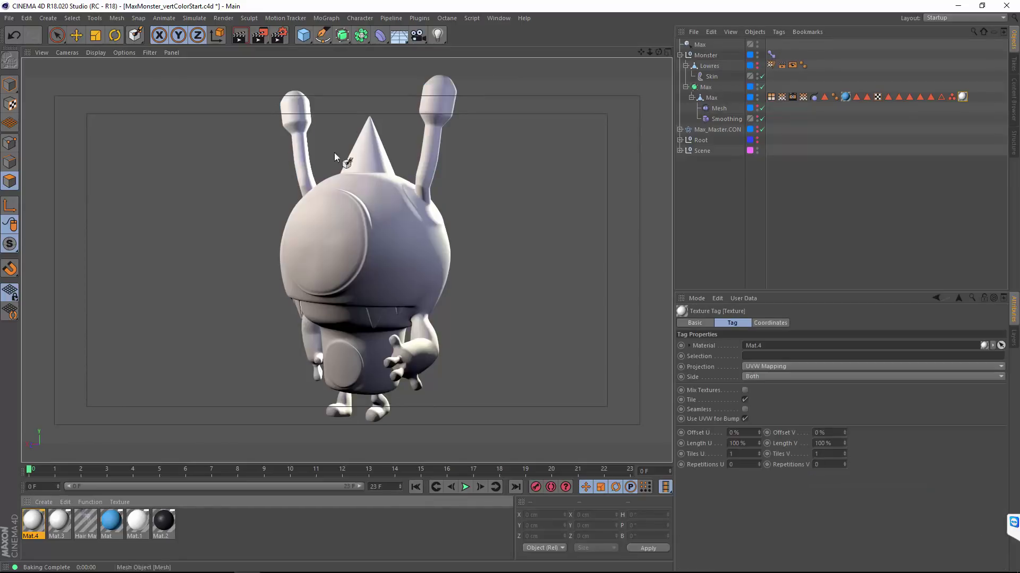
Test-render the vertex colours, then export MaxMonster_vertColorStart.fbx with Vertex Colors enabled.
{"action": "left_click", "coordinate": [246, 35]}
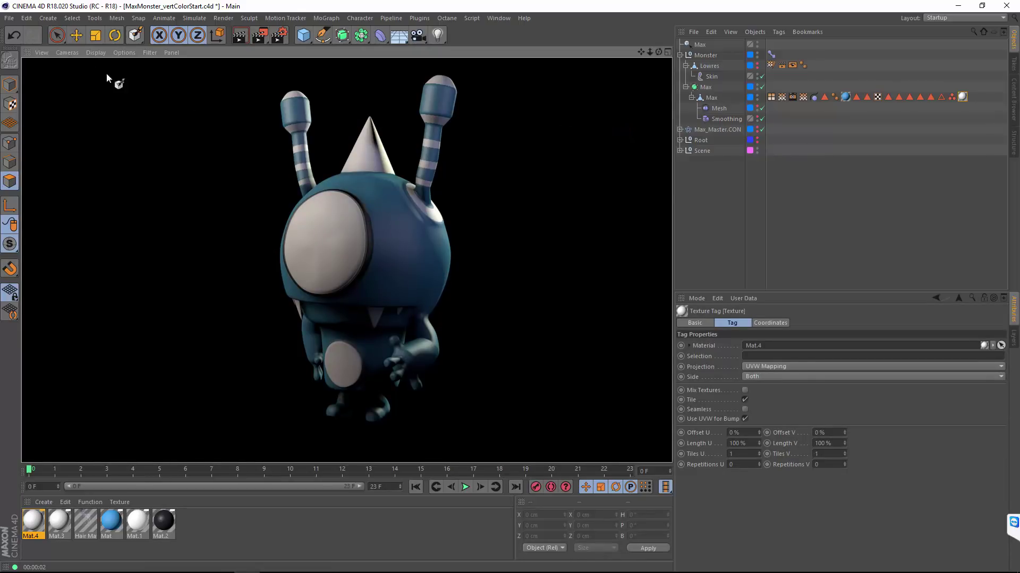
{"action": "left_click", "coordinate": [9, 18]}
{"action": "mouse_move", "coordinate": [68, 215]}
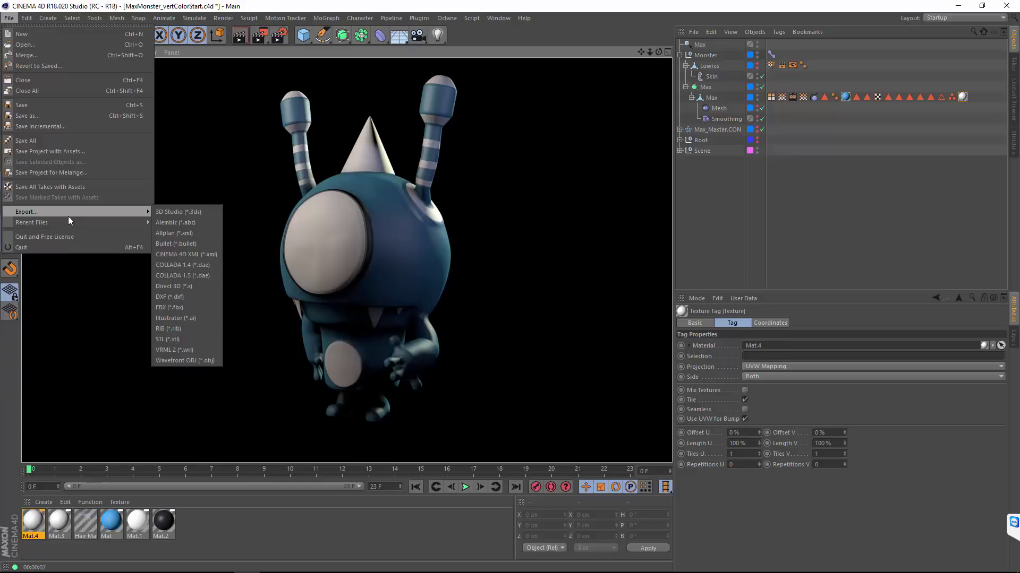
{"action": "left_click", "coordinate": [192, 307]}
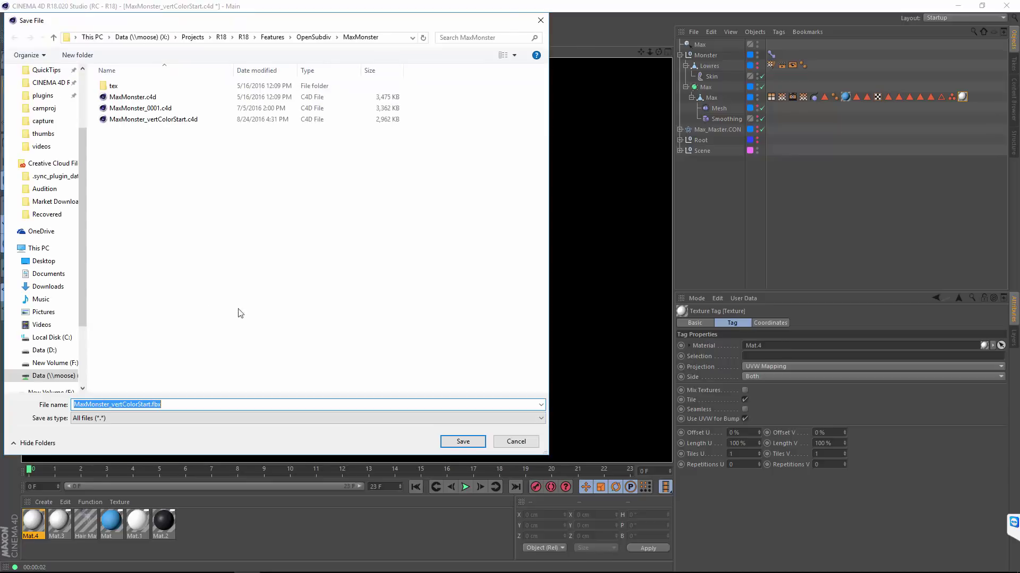
{"action": "left_click", "coordinate": [460, 446]}
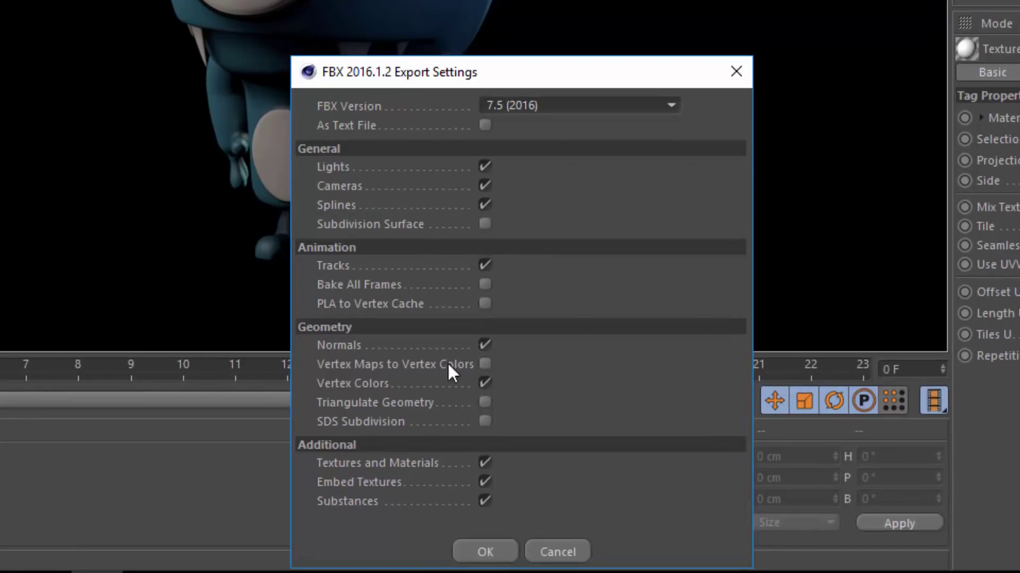
{"action": "left_click", "coordinate": [486, 552]}
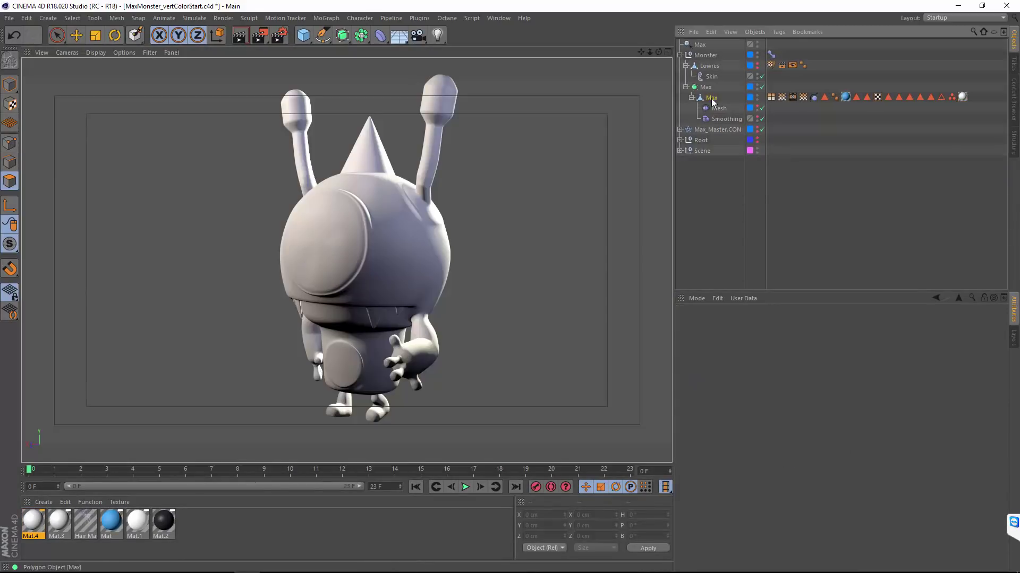
In Model mode, add a Hair object to the selected Max mesh.
{"action": "left_click", "coordinate": [201, 19]}
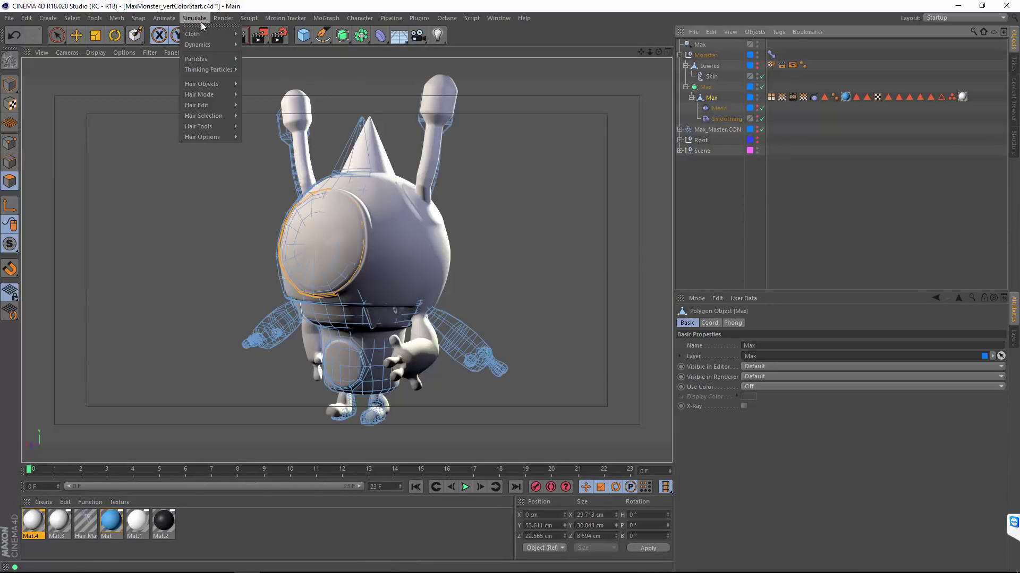
{"action": "left_click", "coordinate": [5, 85]}
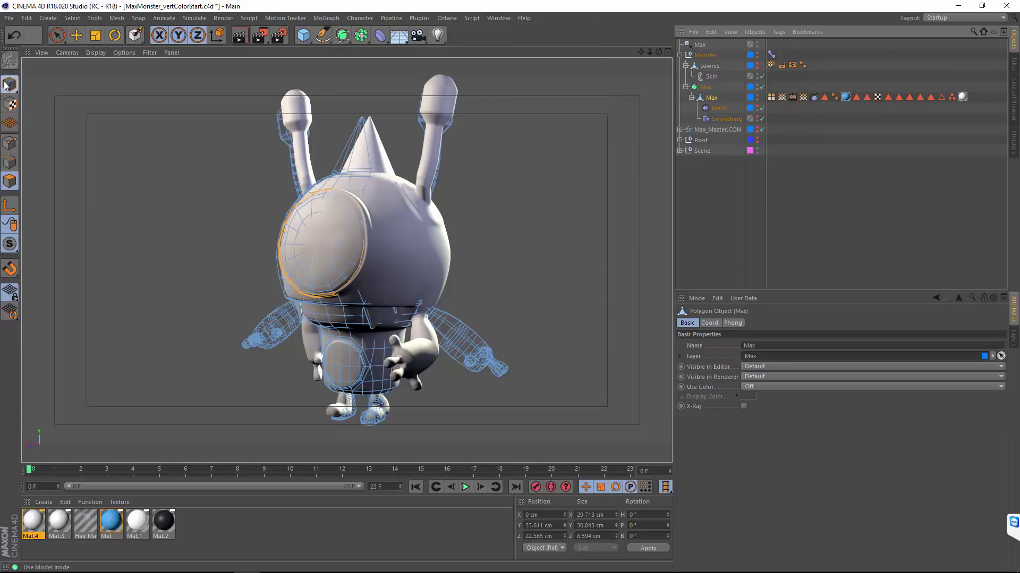
{"action": "left_click", "coordinate": [5, 85]}
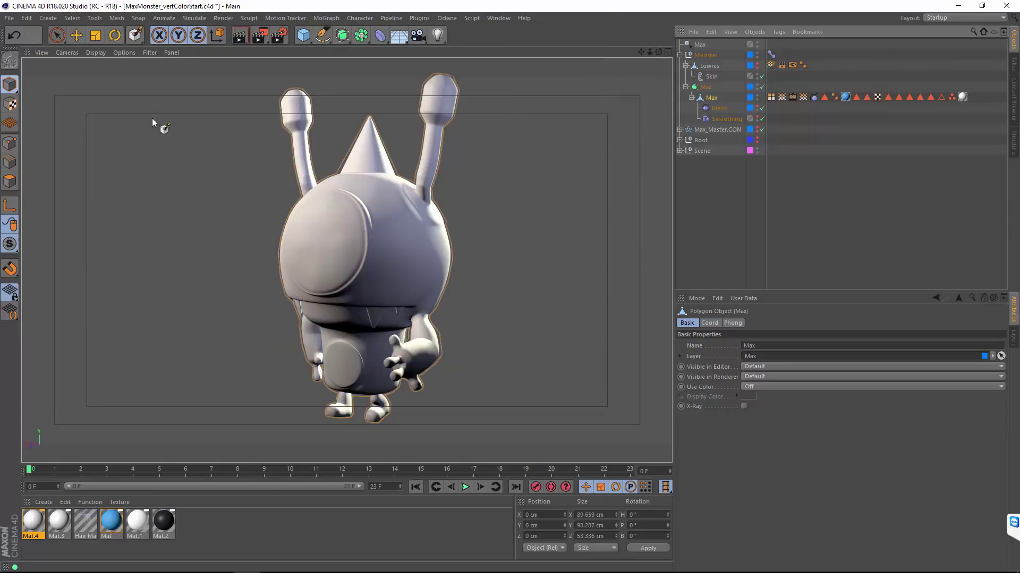
{"action": "left_click", "coordinate": [205, 18]}
{"action": "mouse_move", "coordinate": [238, 84]}
{"action": "left_click", "coordinate": [281, 86]}
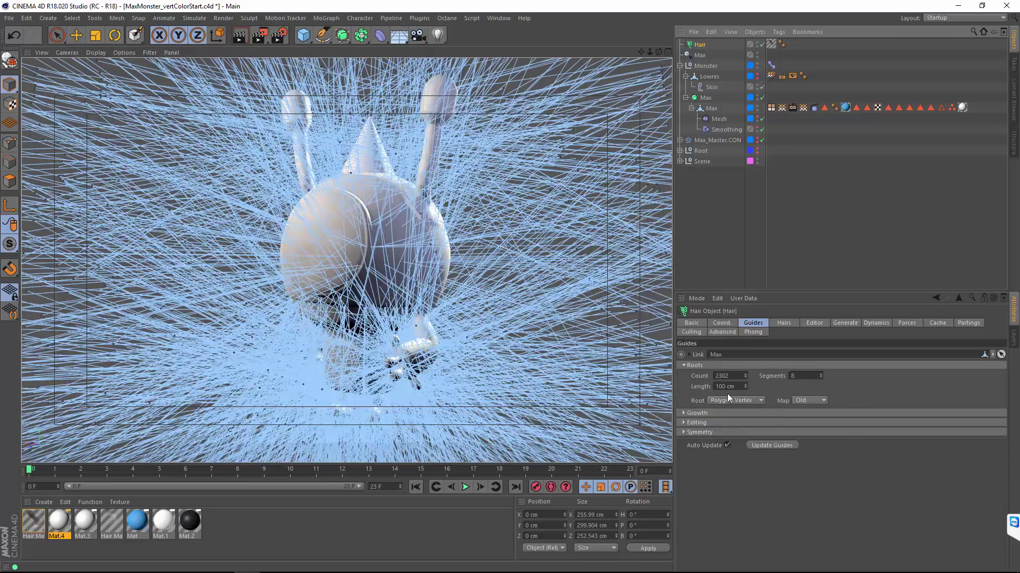
Shorten the hair guides to 1 cm and assign the Hair material to the Hair object.
{"action": "left_click", "coordinate": [728, 387]}
{"action": "type", "text": "1"}
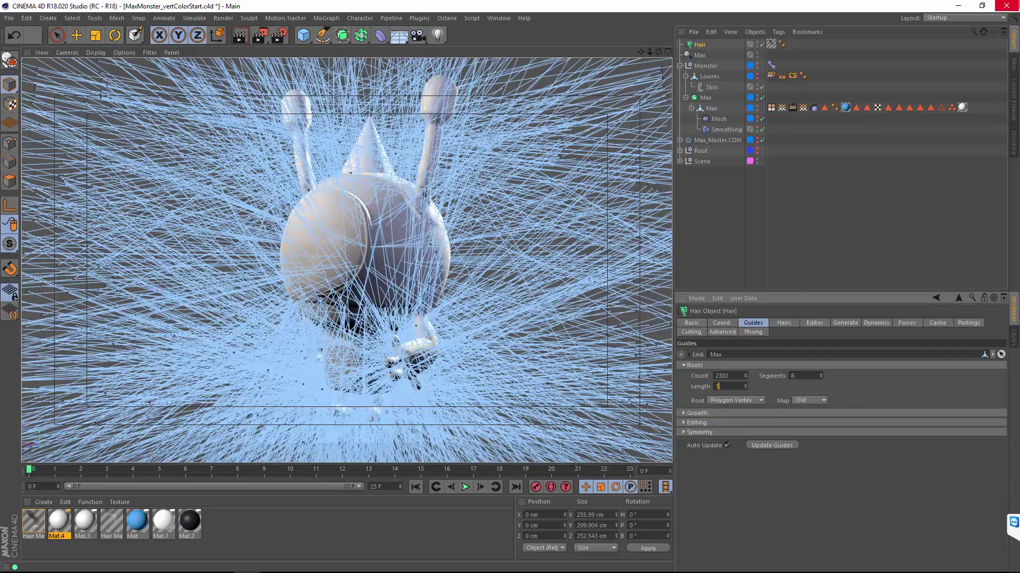
{"action": "key", "text": "Return"}
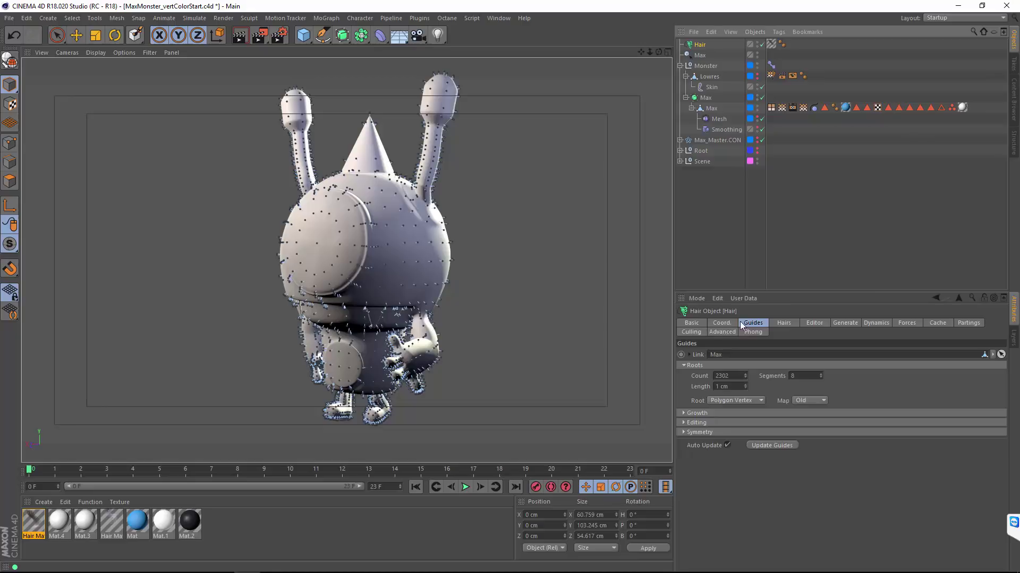
{"action": "left_click_drag", "start_coordinate": [109, 519], "coordinate": [770, 45]}
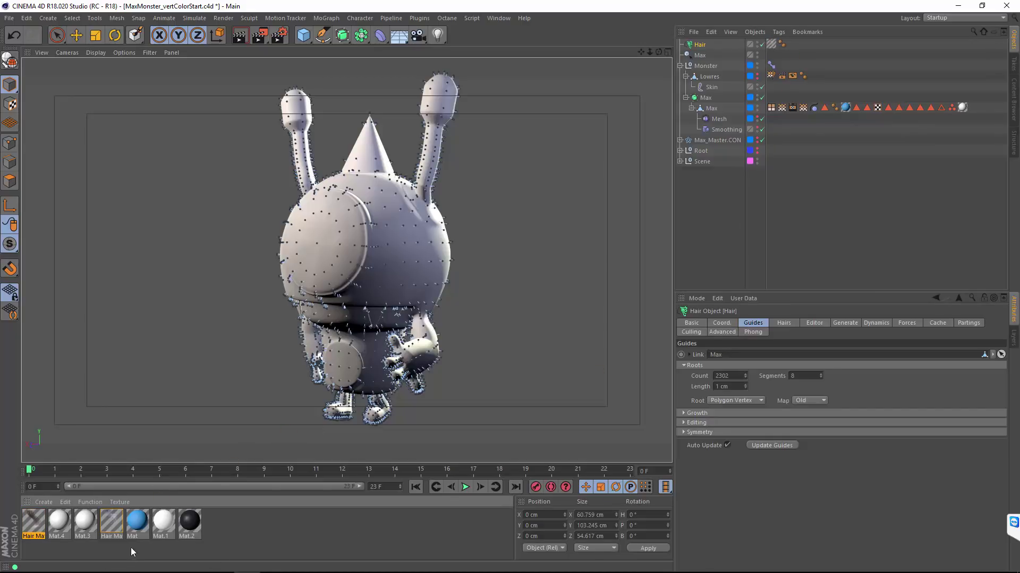
Drive Hair Mat's root colour with a Vertex Map shader linked to the Vertex Color tag, then render.
{"action": "double_click", "coordinate": [114, 524]}
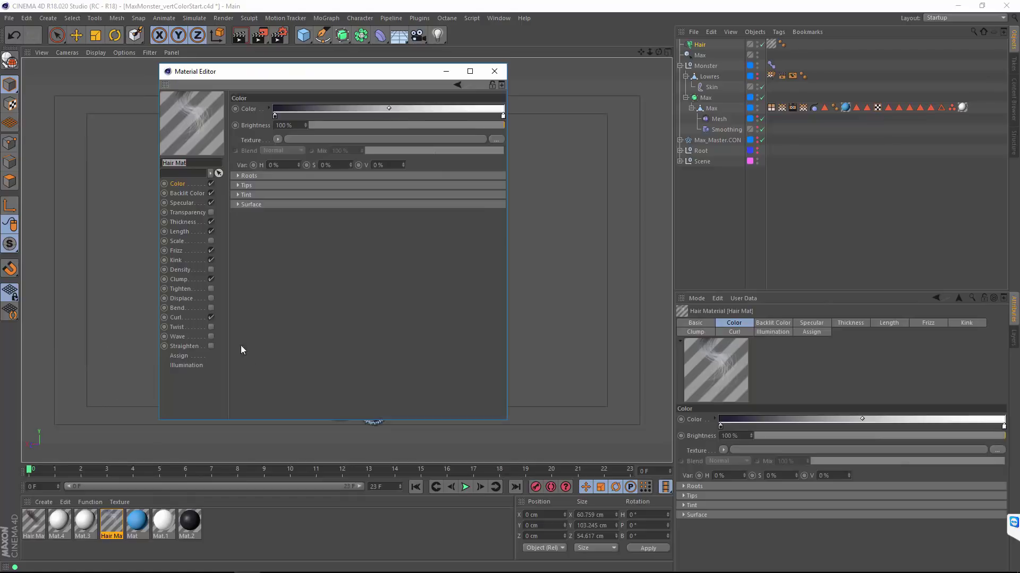
{"action": "left_click", "coordinate": [244, 177]}
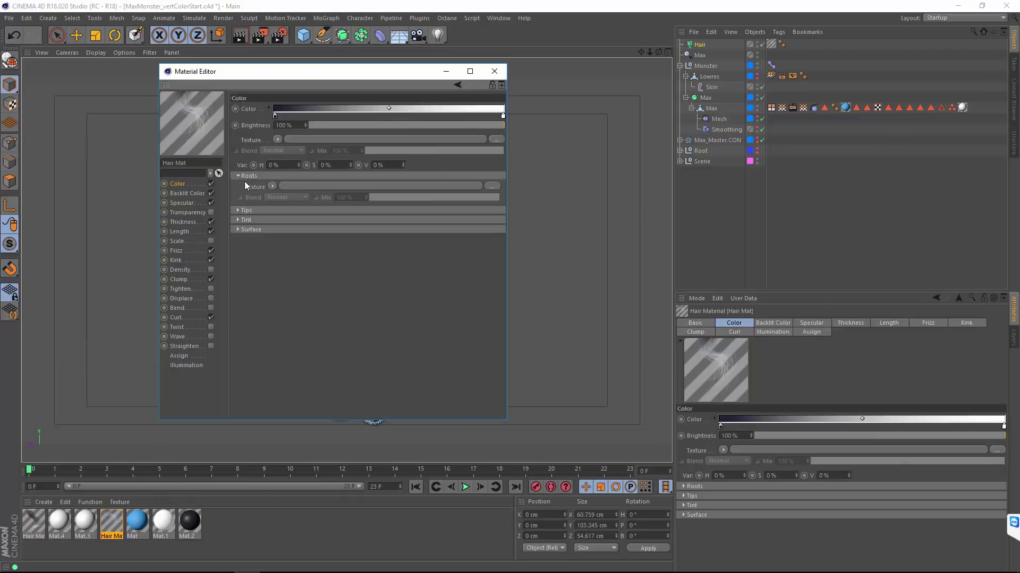
{"action": "left_click", "coordinate": [271, 187]}
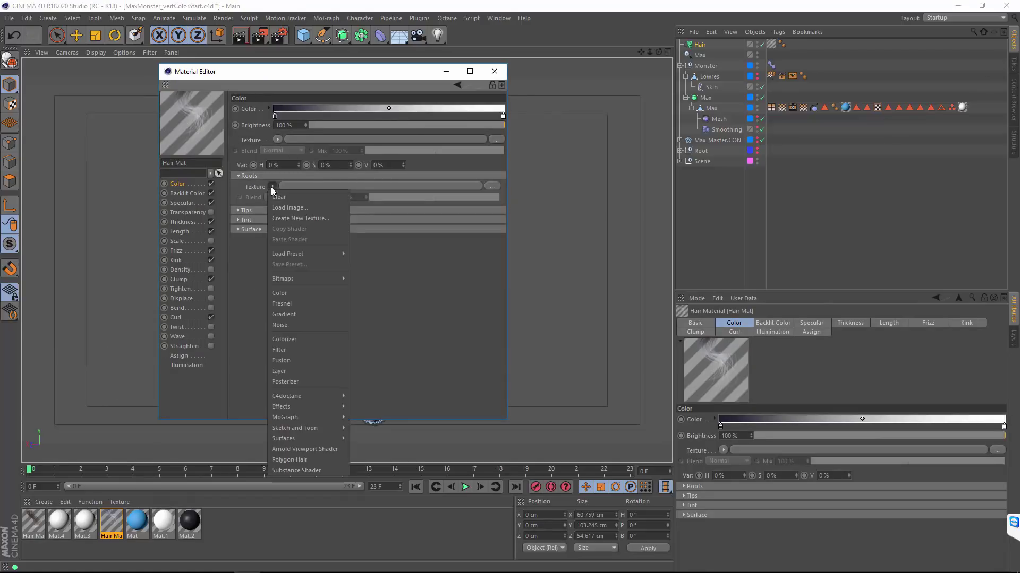
{"action": "mouse_move", "coordinate": [286, 410]}
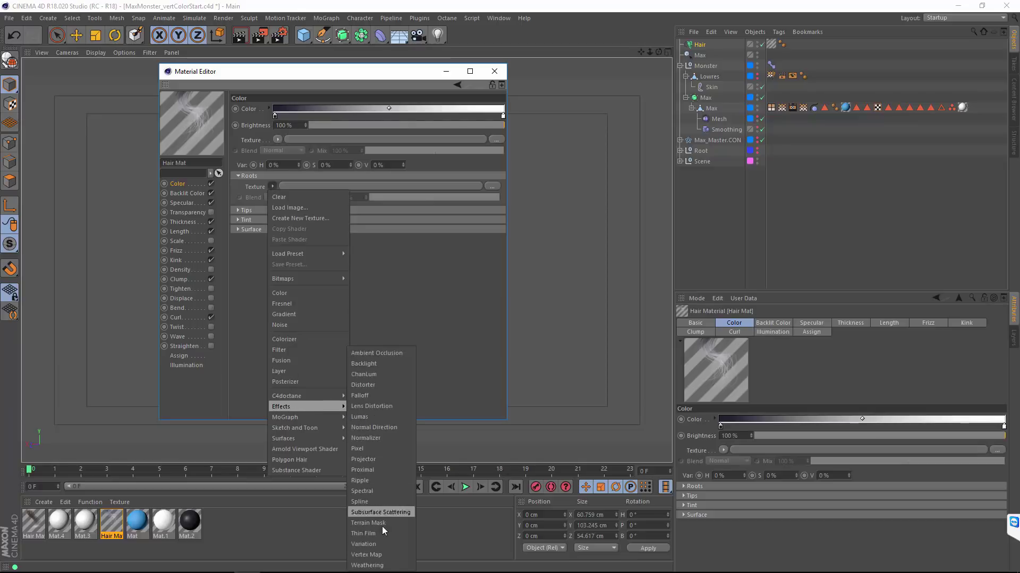
{"action": "left_click", "coordinate": [379, 559]}
{"action": "left_click", "coordinate": [409, 188]}
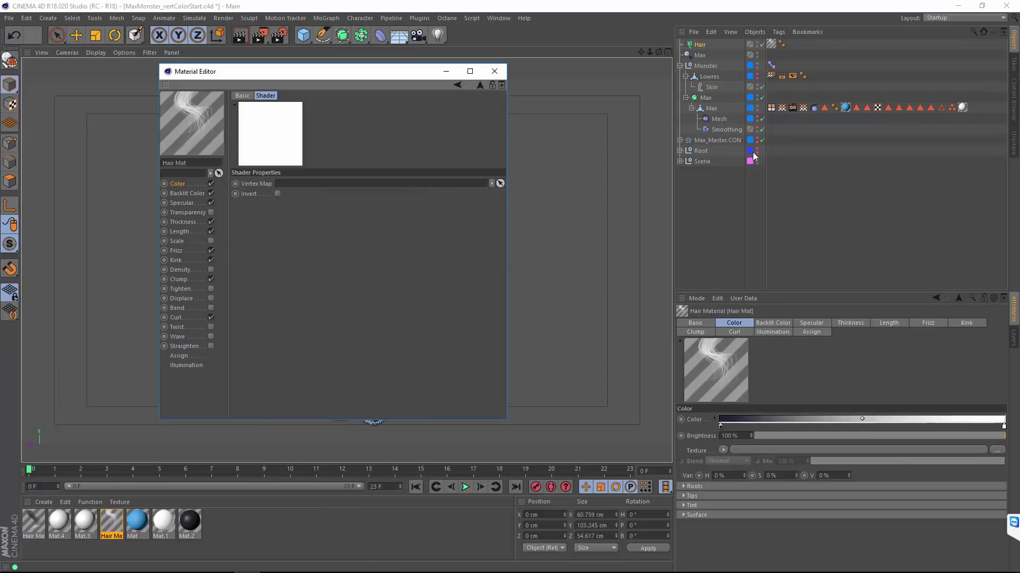
{"action": "left_click_drag", "start_coordinate": [771, 115], "coordinate": [321, 184]}
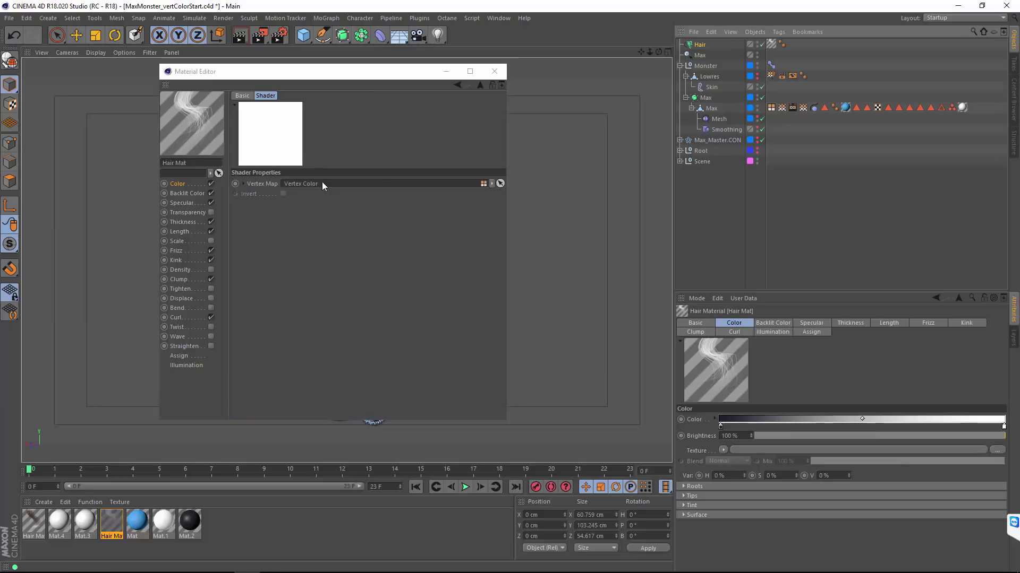
{"action": "left_click", "coordinate": [494, 71]}
{"action": "key", "text": "ctrl+s"}
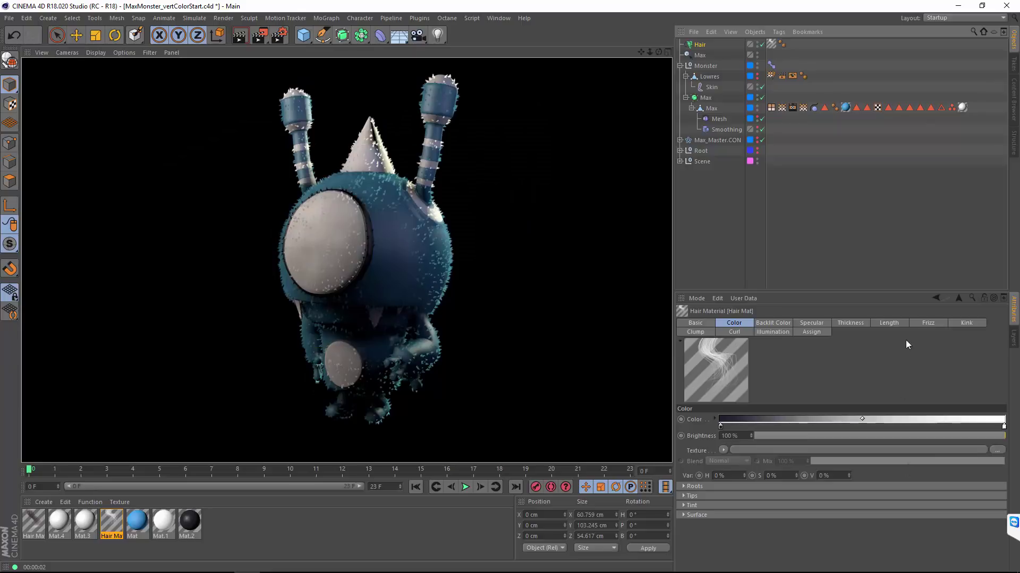
Raise the Hair object's hair count to 100000 and render the denser coat.
{"action": "left_click", "coordinate": [696, 45]}
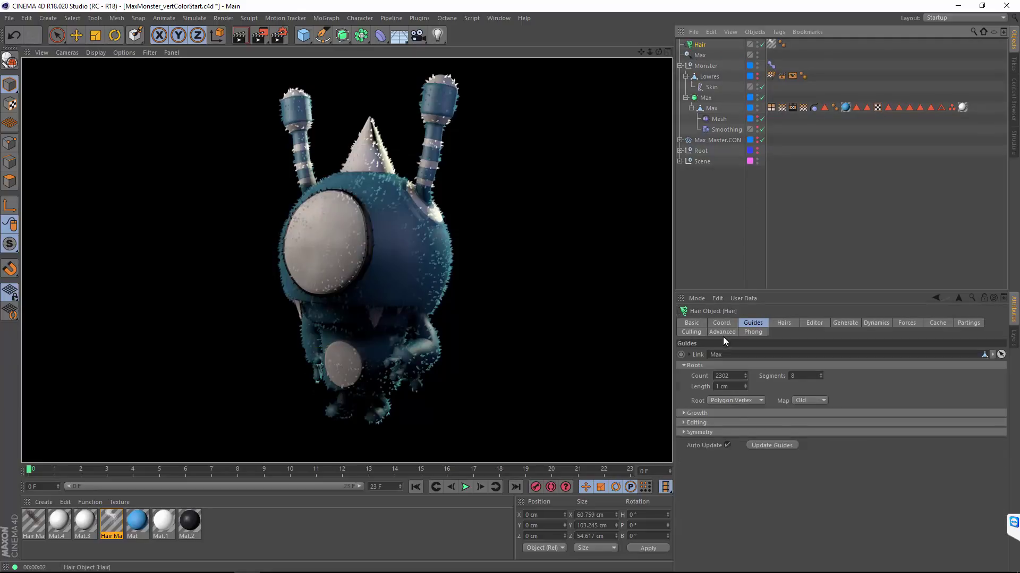
{"action": "left_click", "coordinate": [783, 323]}
{"action": "left_click_drag", "start_coordinate": [723, 354], "coordinate": [712, 355]}
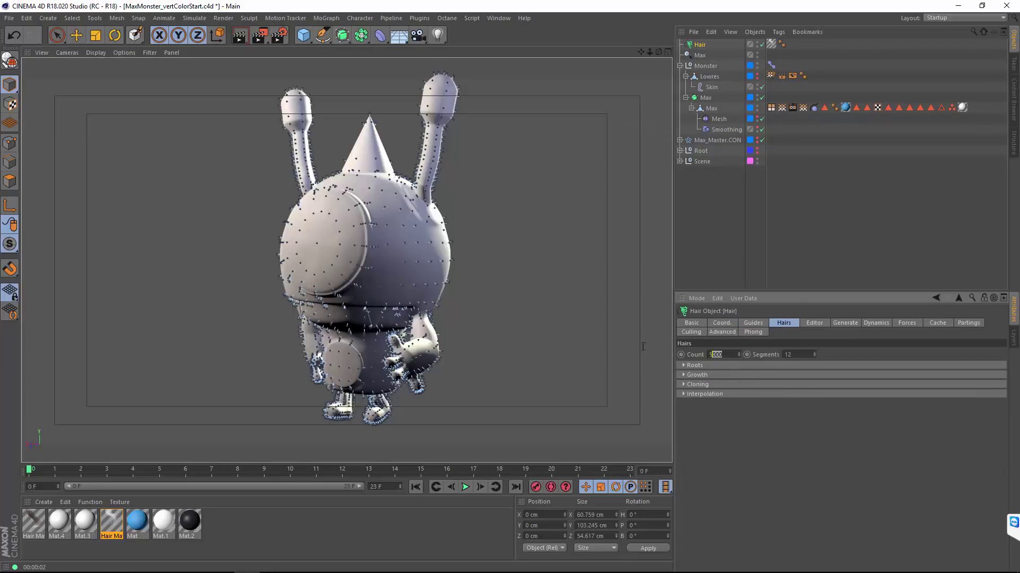
{"action": "type", "text": "100000"}
{"action": "left_click", "coordinate": [240, 35]}
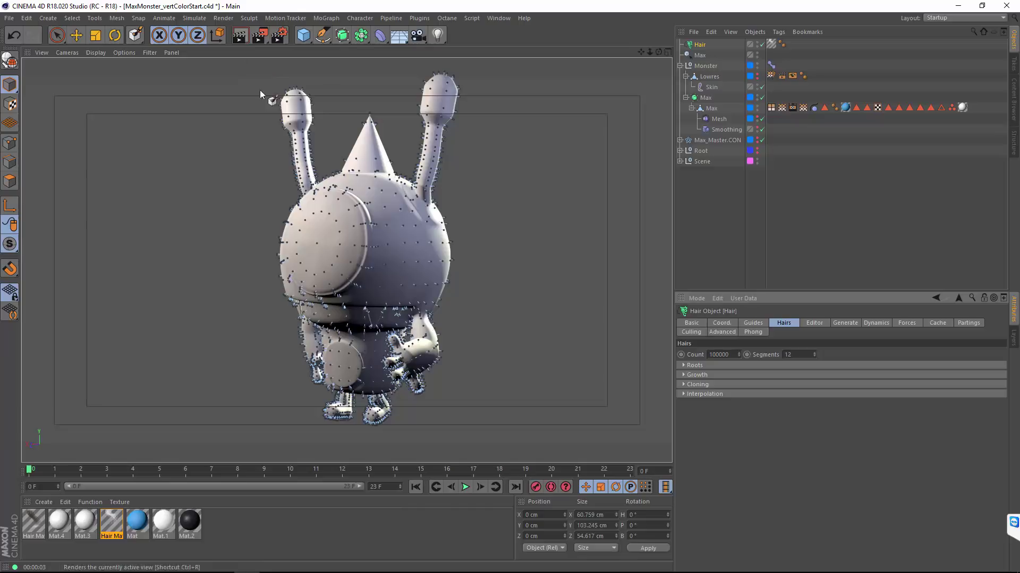